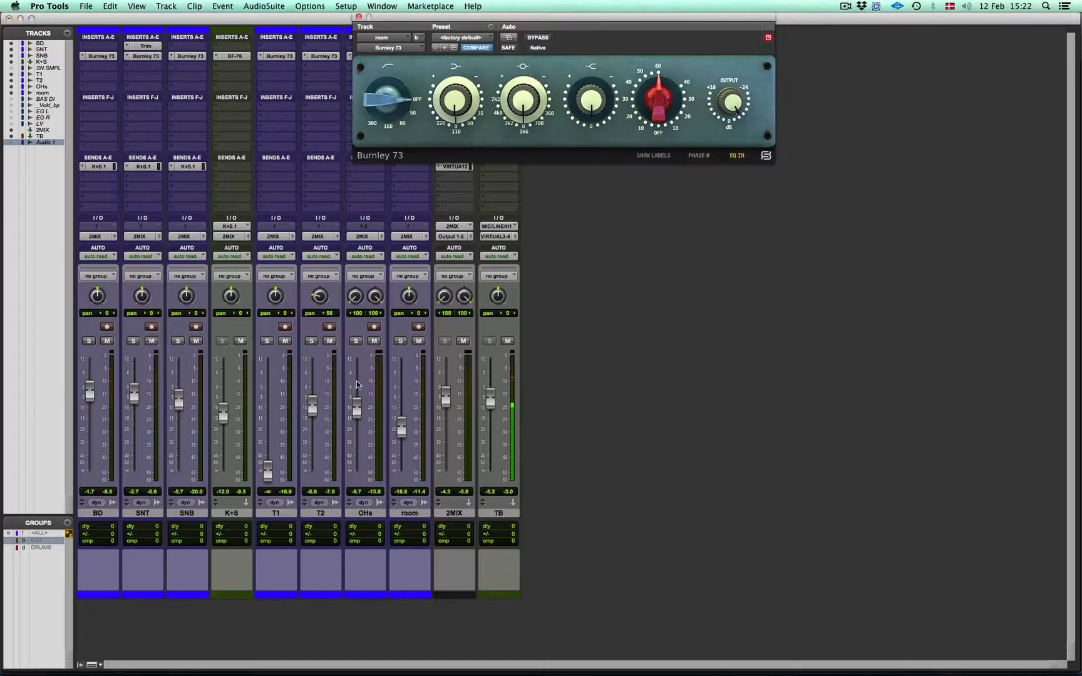
Step: Close the room track's Burnley 73 window and move the K+S track between 2MIX and TB
drag(454, 20, 611, 130)
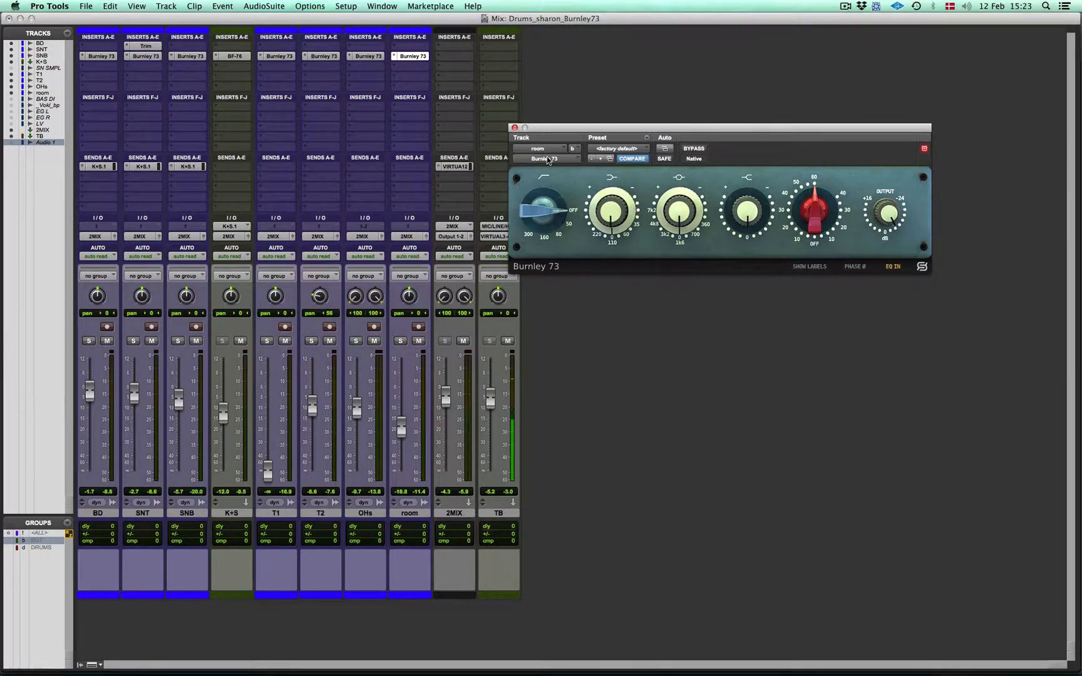
click(514, 128)
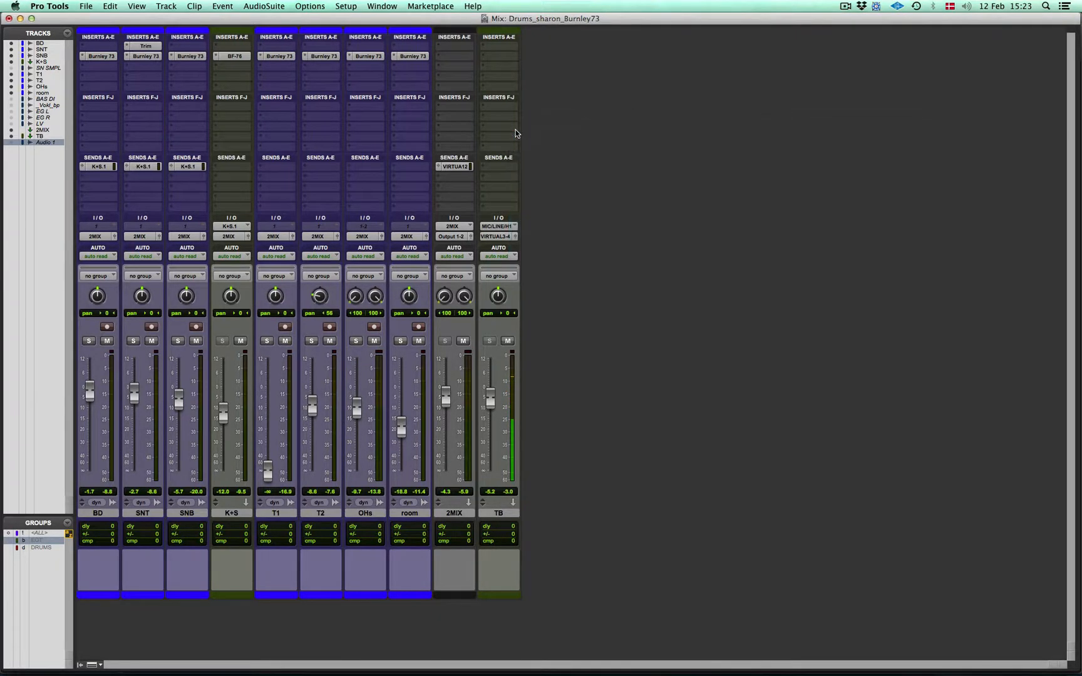
drag(233, 514, 477, 514)
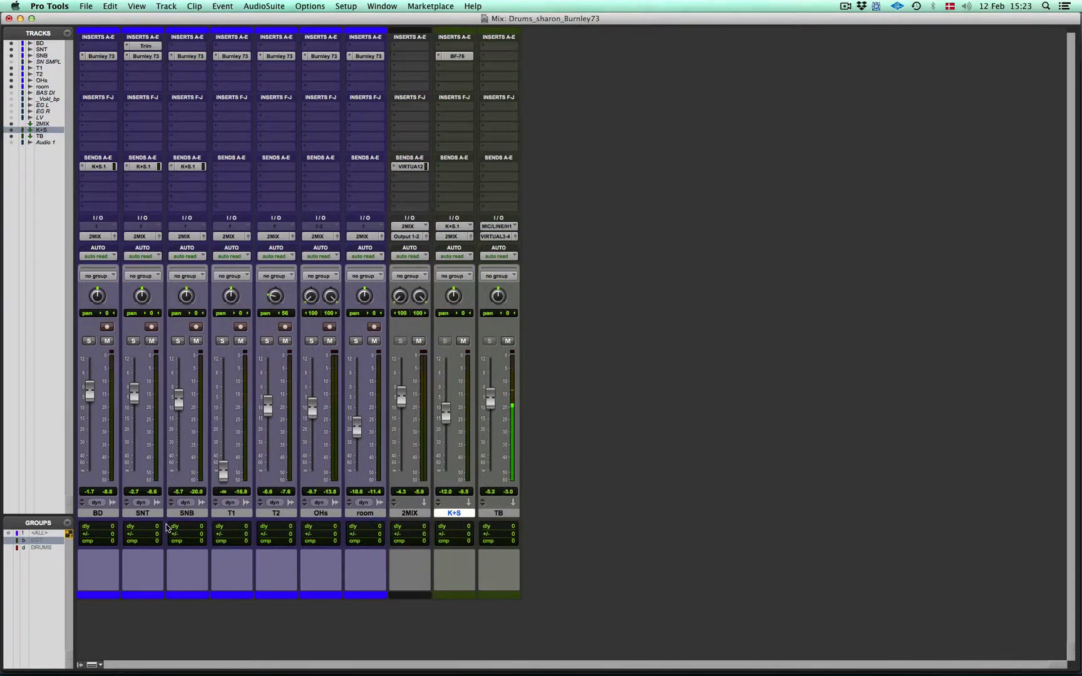
Step: Compare the full drum mix with the Burnley 73 and BF-76 inserts bypassed and active on all tracks
click(365, 514)
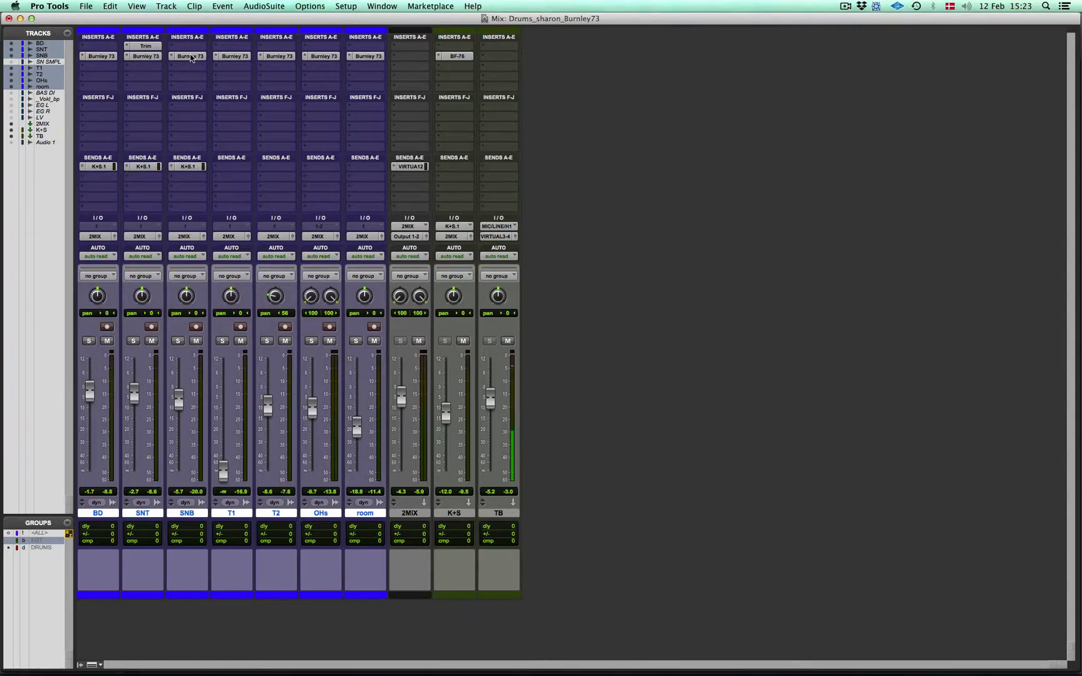
key(super+equal)
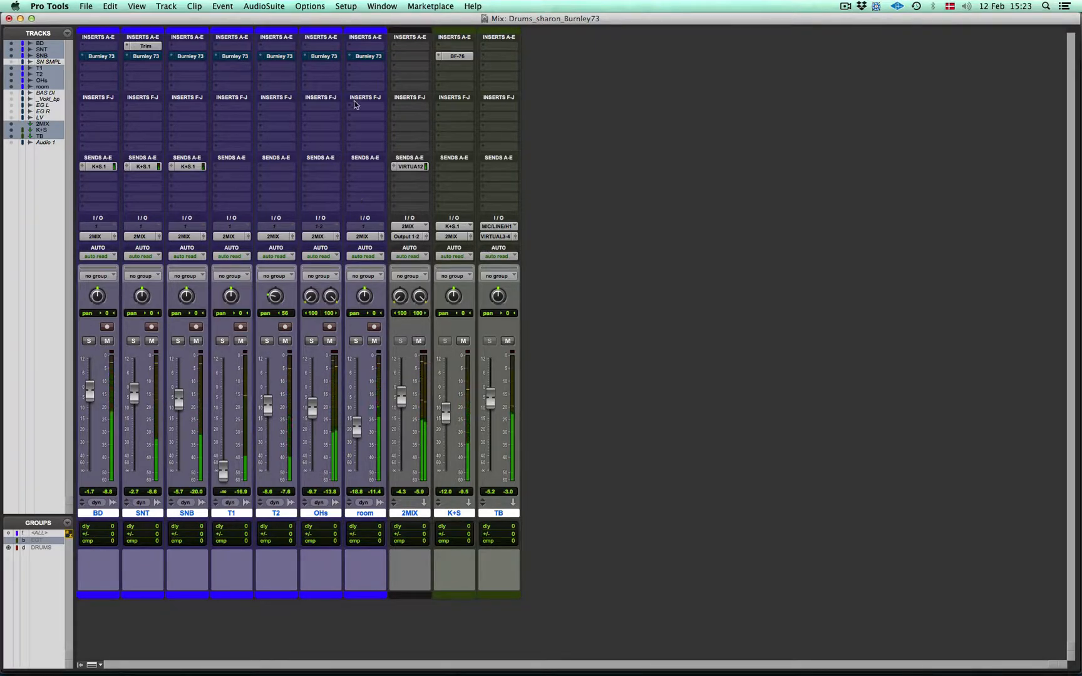
alt+shift+super+click(361, 57)
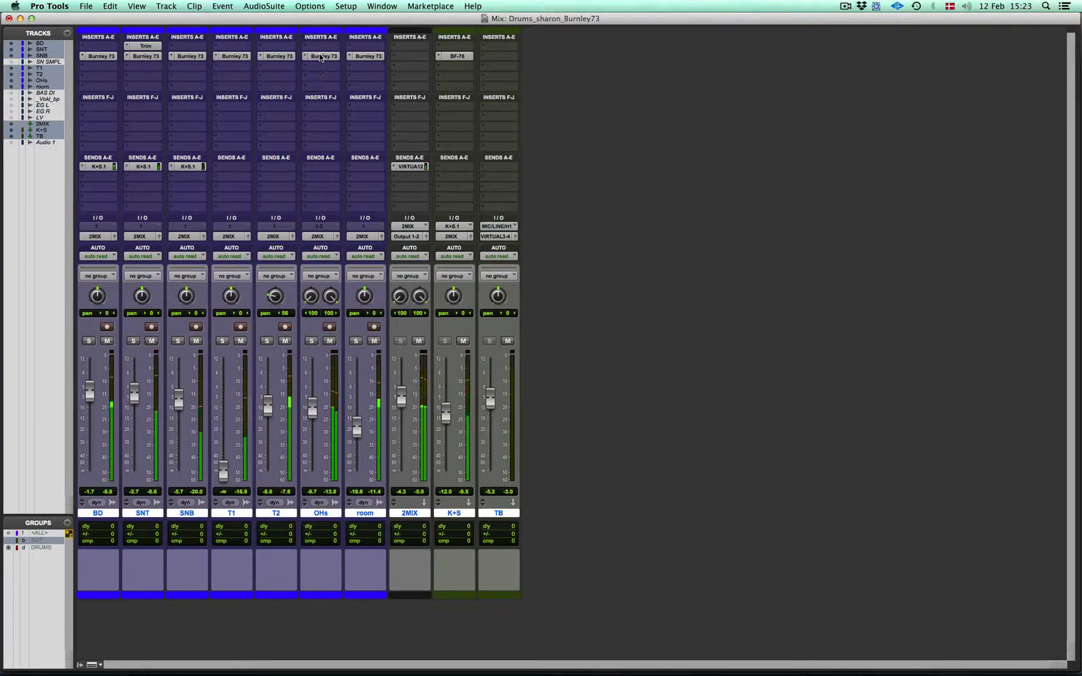
alt+super+click(320, 57)
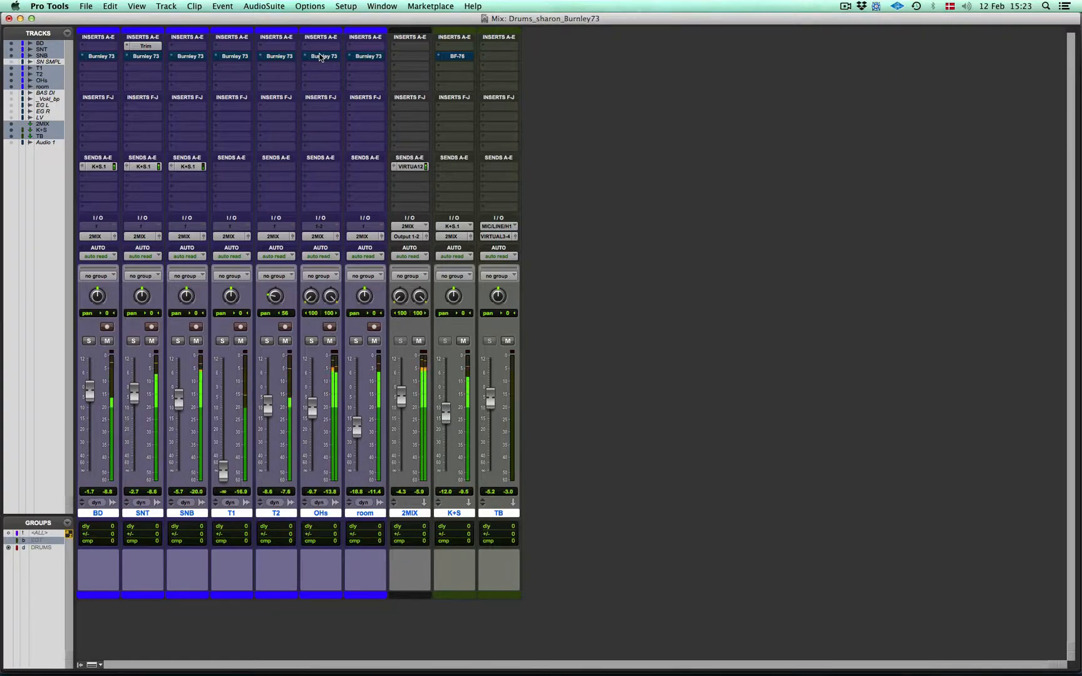
alt+super+click(320, 57)
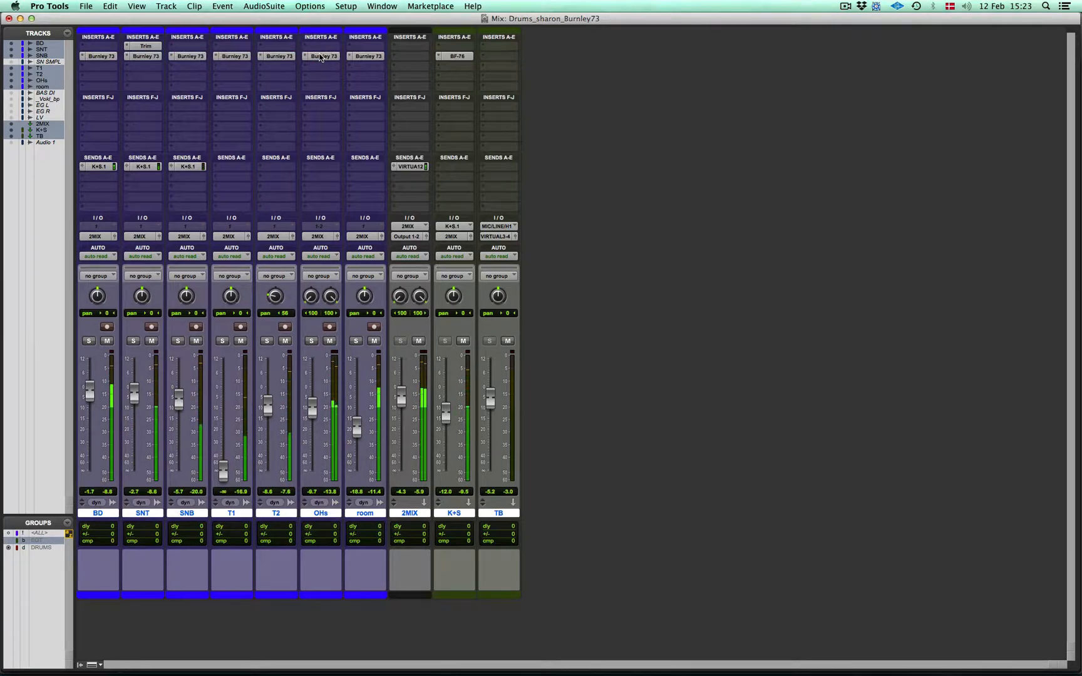
alt+super+click(320, 57)
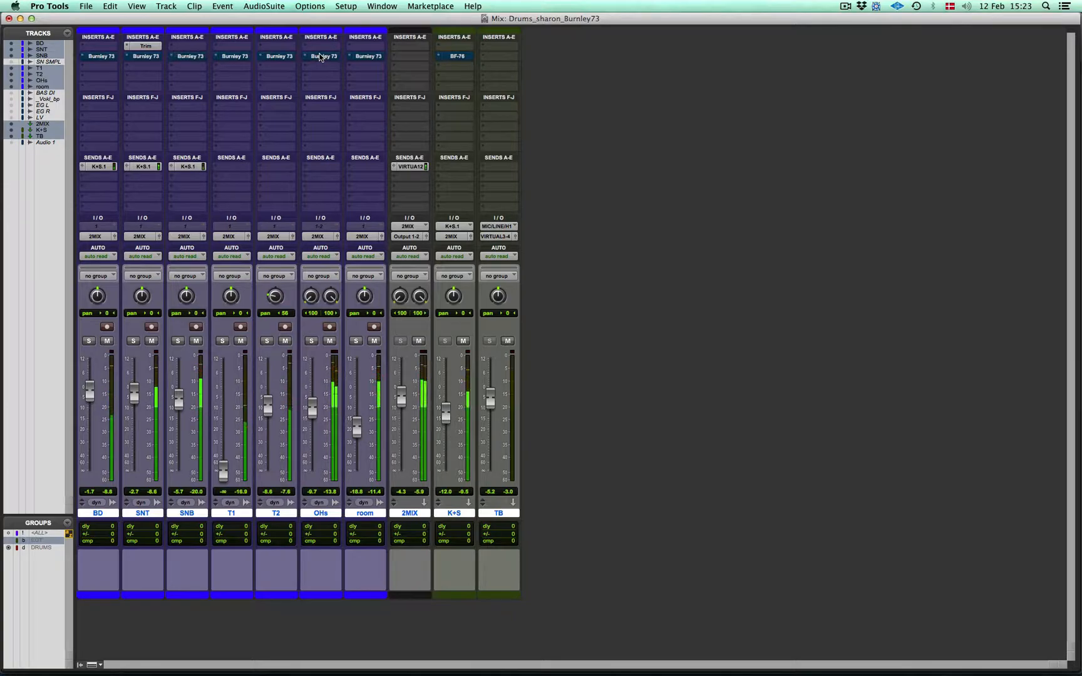
alt+super+click(320, 57)
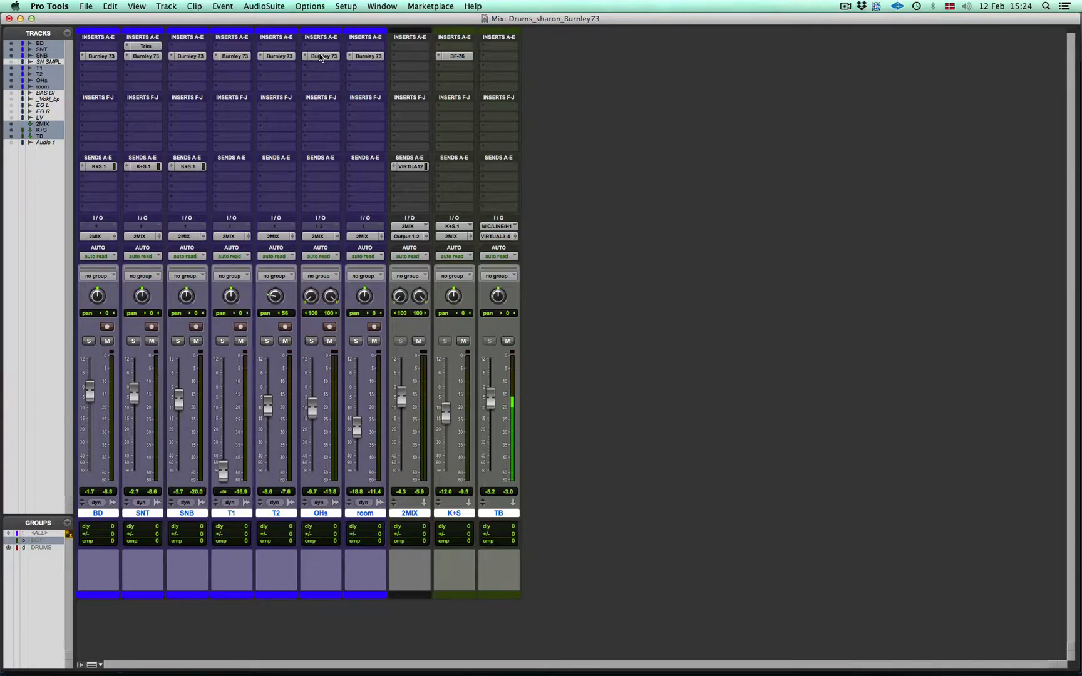
Step: Open the BD track's Burnley 73, select only the BD track and solo it
click(321, 57)
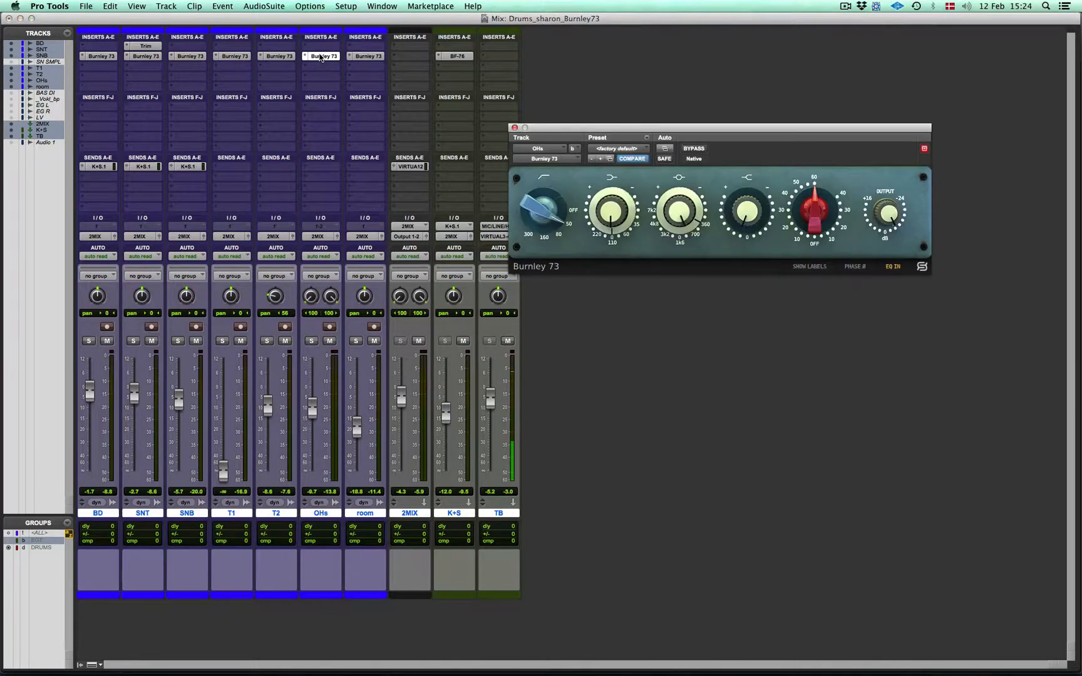
click(102, 57)
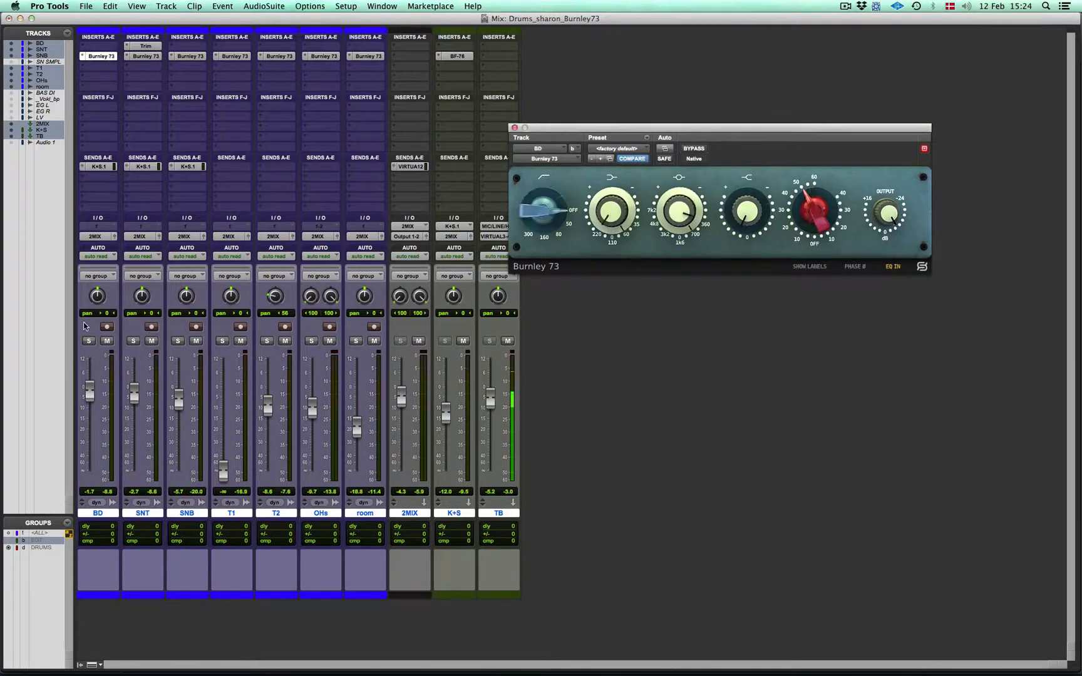
click(102, 515)
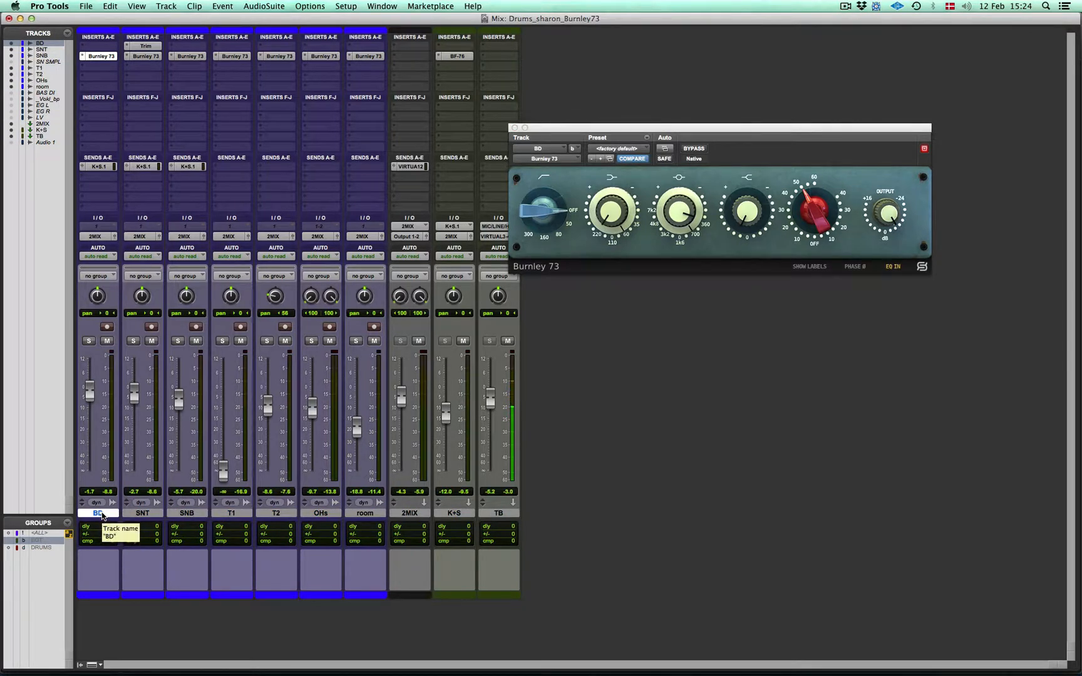
click(88, 340)
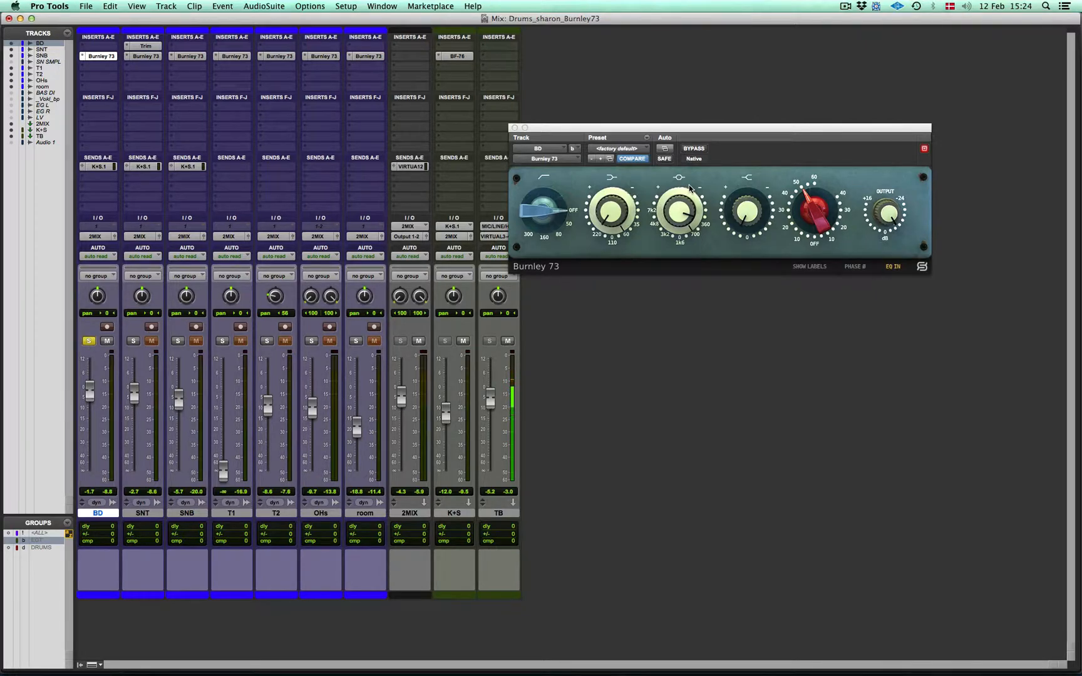
Step: Mute the K+S track and play the soloed BD with its Burnley 73 bypassed
click(693, 149)
click(464, 340)
key(space)
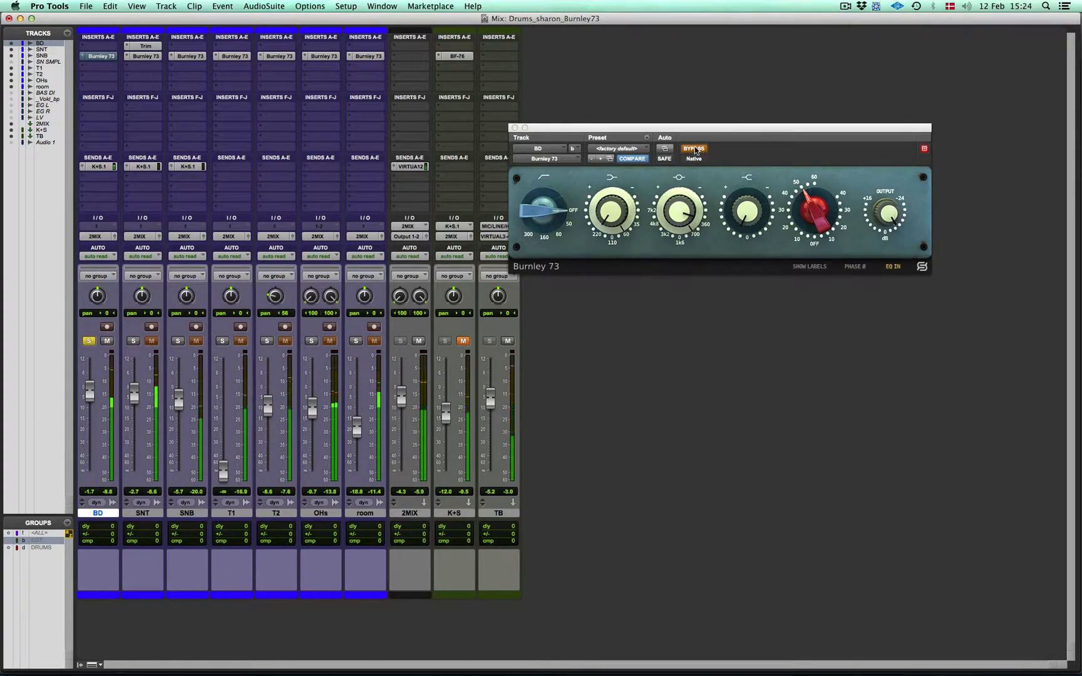
Step: Reactivate the BD track's Burnley 73 and set its red gain knob to about 45
alt+click(814, 206)
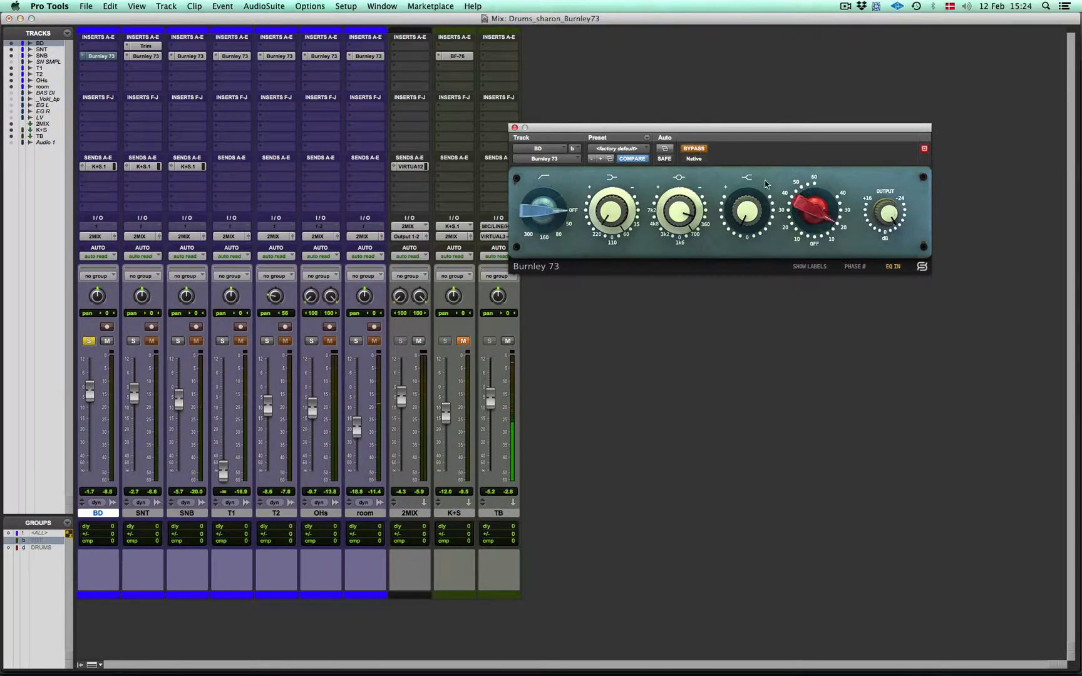
click(692, 148)
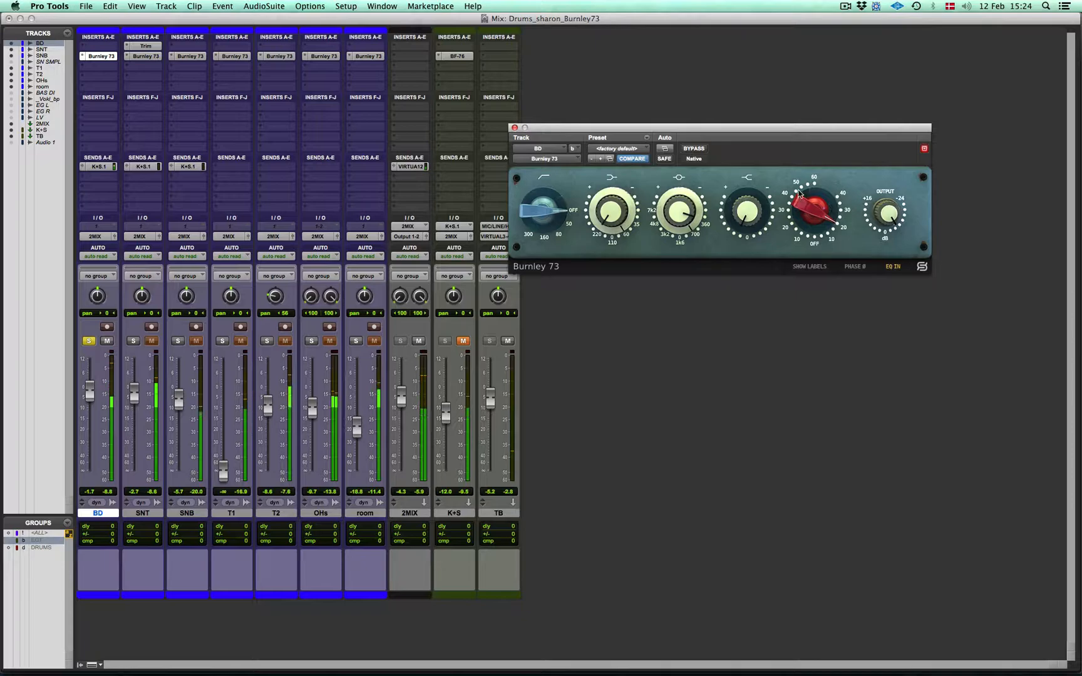
click(801, 190)
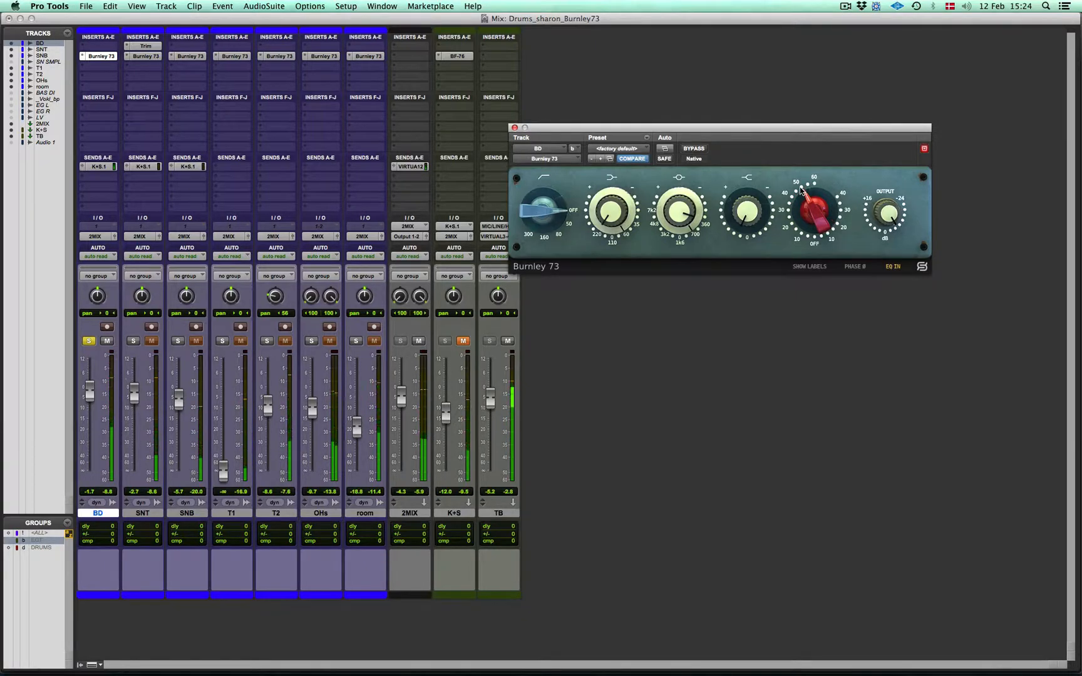
click(795, 191)
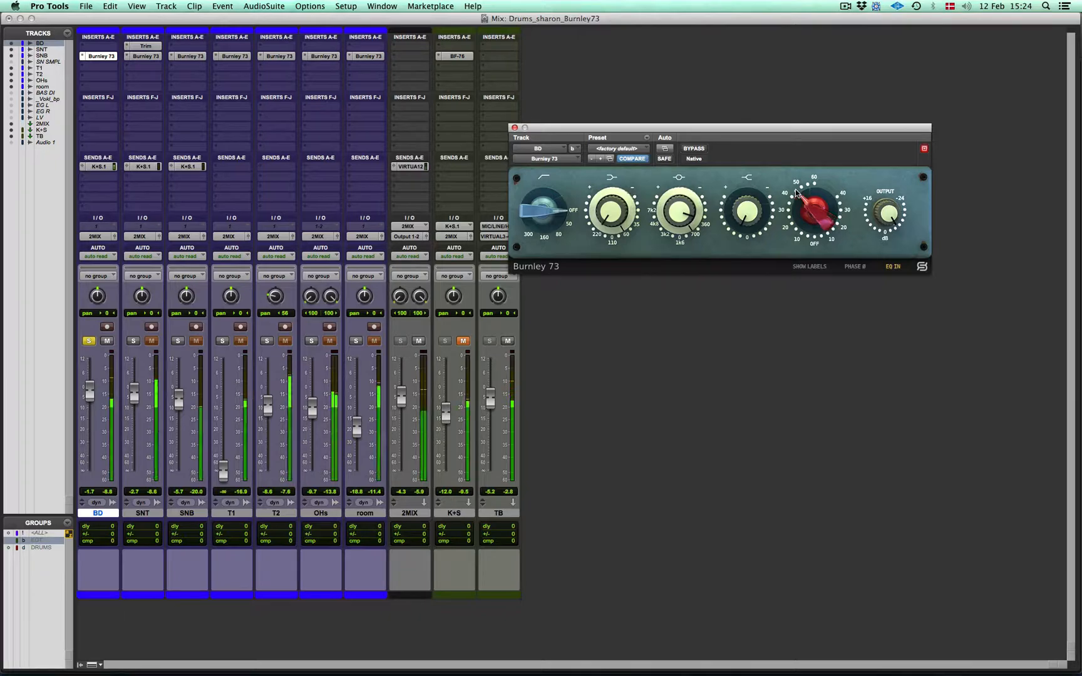
Step: Compare the soloed BD sound with its Burnley 73 bypassed and active
click(699, 149)
click(700, 149)
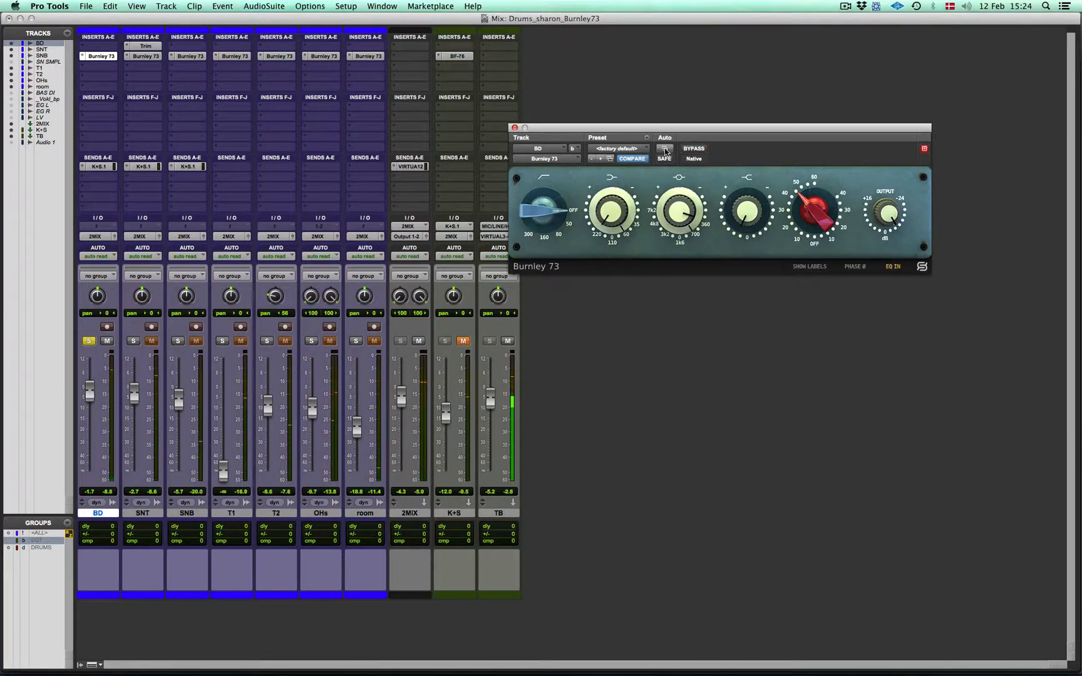
click(696, 149)
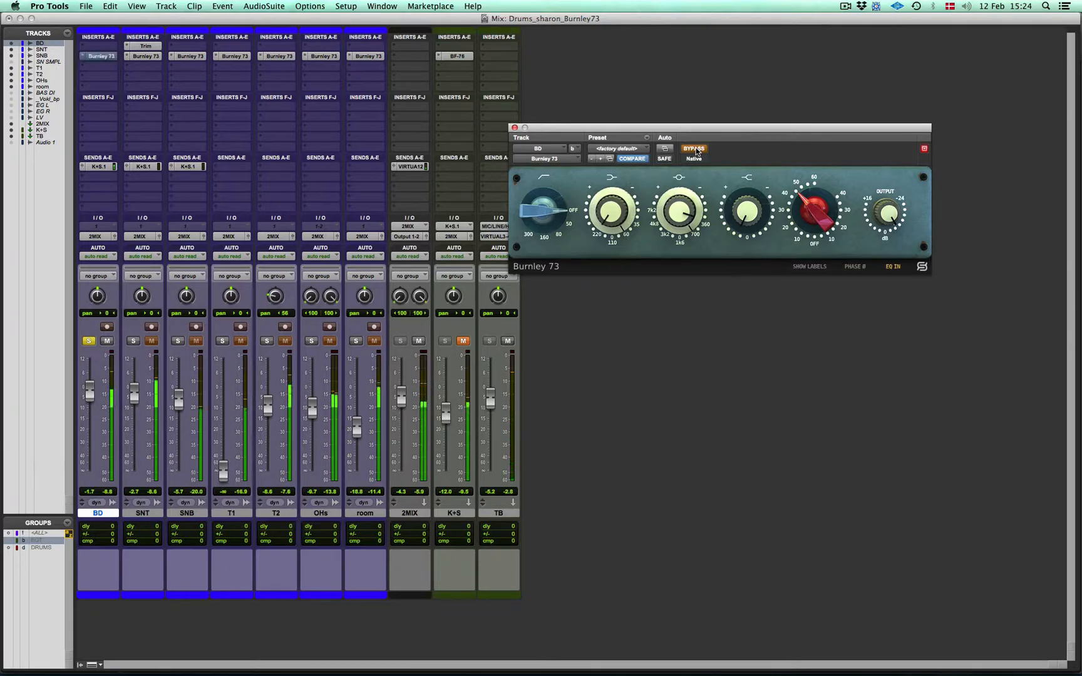
click(697, 149)
Step: Solo the SNT track in place of BD and open its Burnley 73 beside the mixer channels
super+click(133, 341)
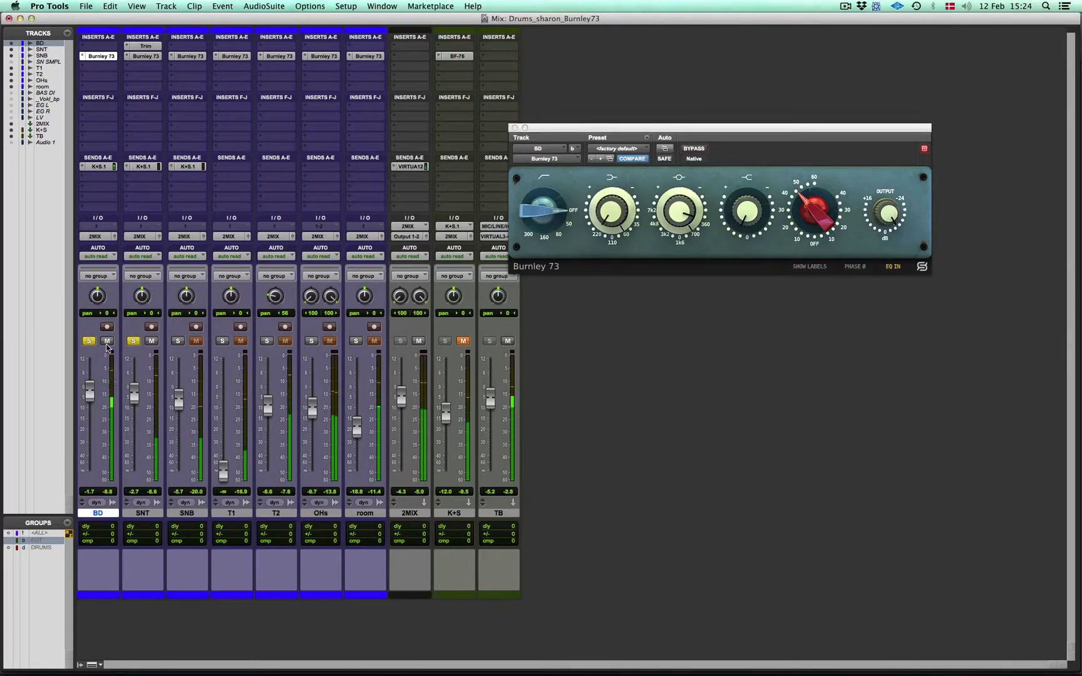
click(147, 46)
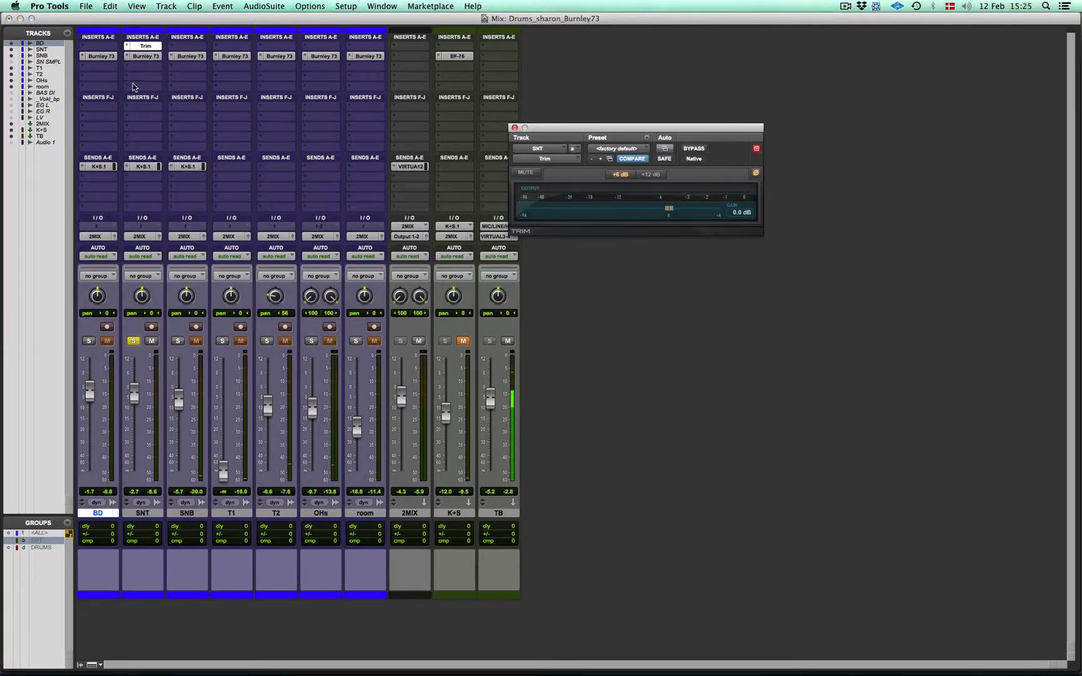
click(143, 56)
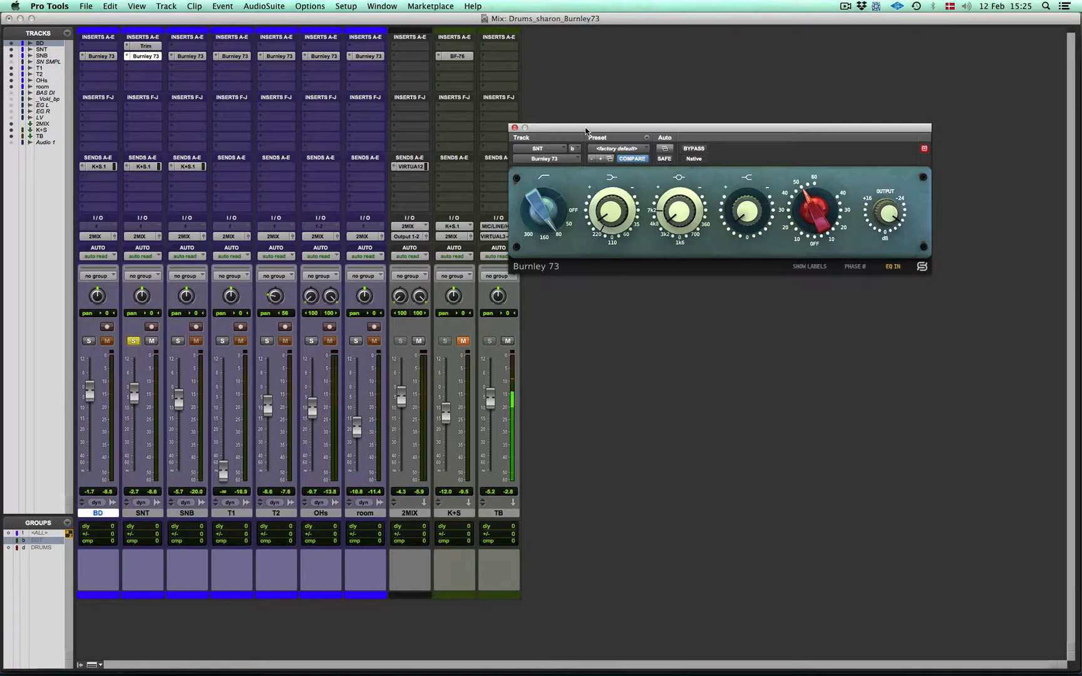
drag(586, 132, 621, 157)
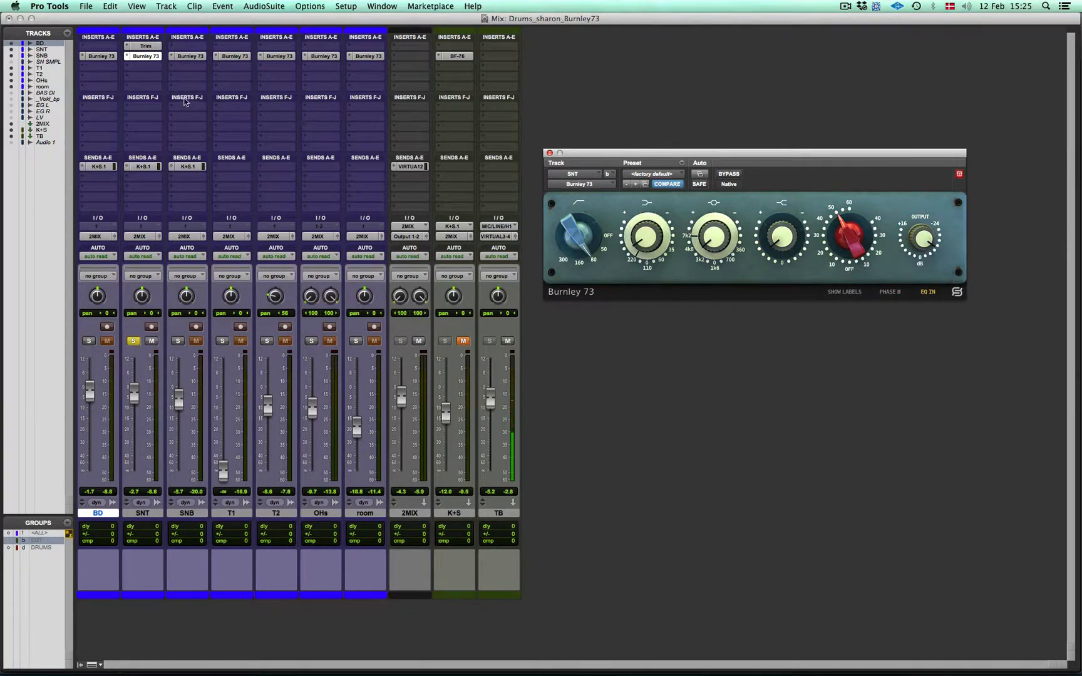
Step: Compare the soloed SNT sound with its Burnley 73 bypassed and active
click(729, 174)
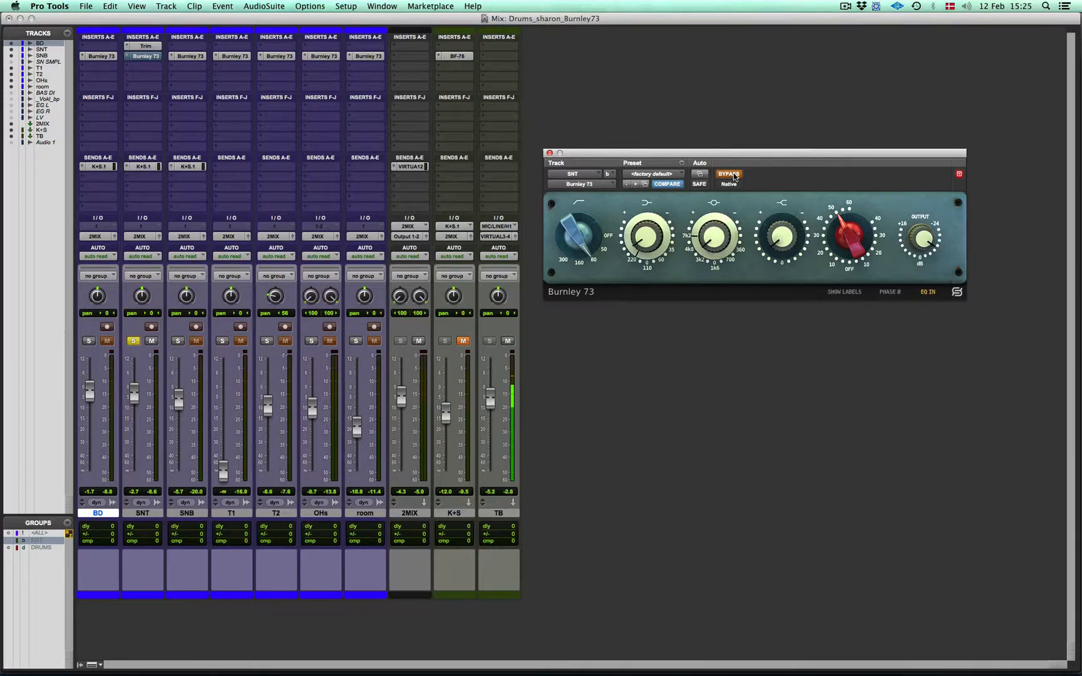
click(730, 175)
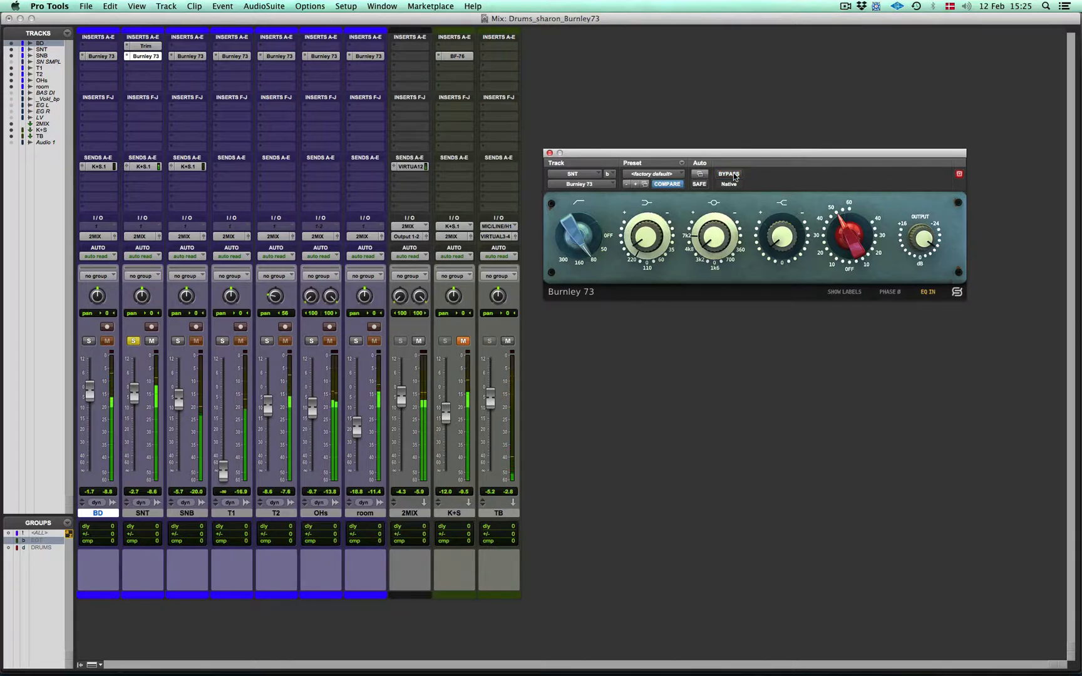
click(729, 175)
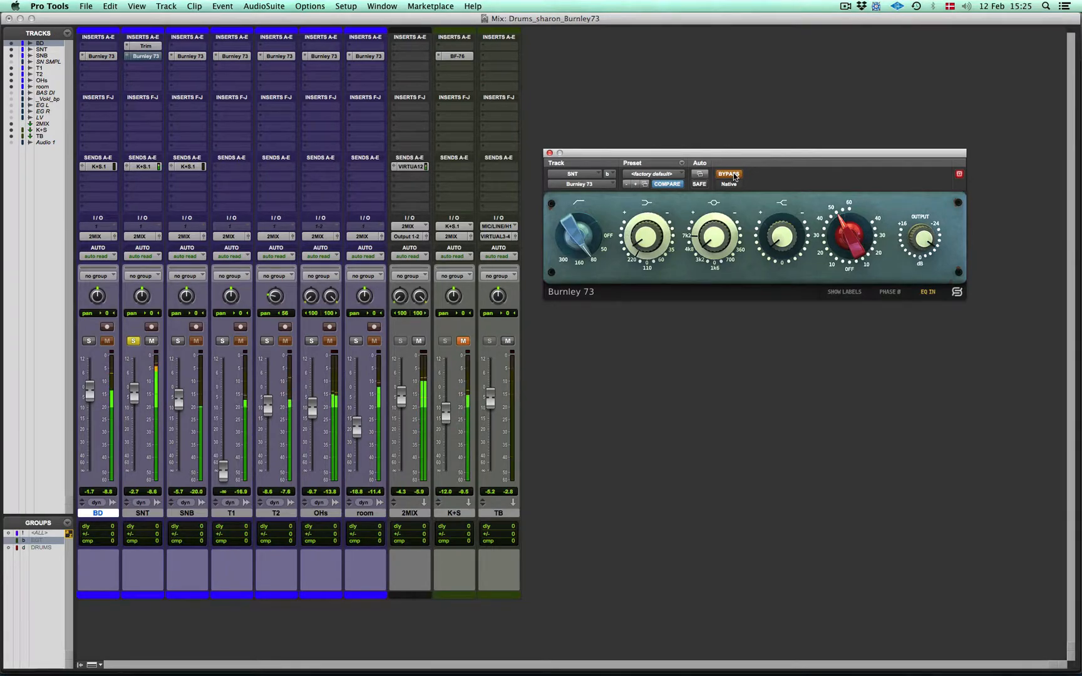
click(735, 177)
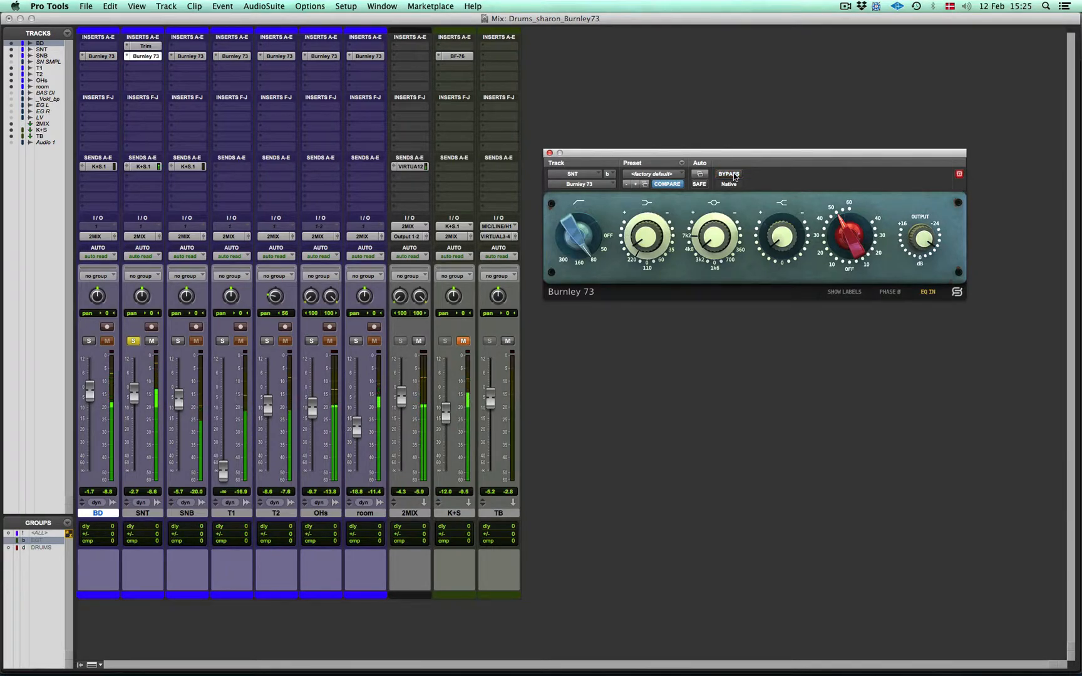
Step: Solo the SNB track in place of SNT and compare its sound with its Burnley 73 bypassed and active
drag(833, 153, 809, 142)
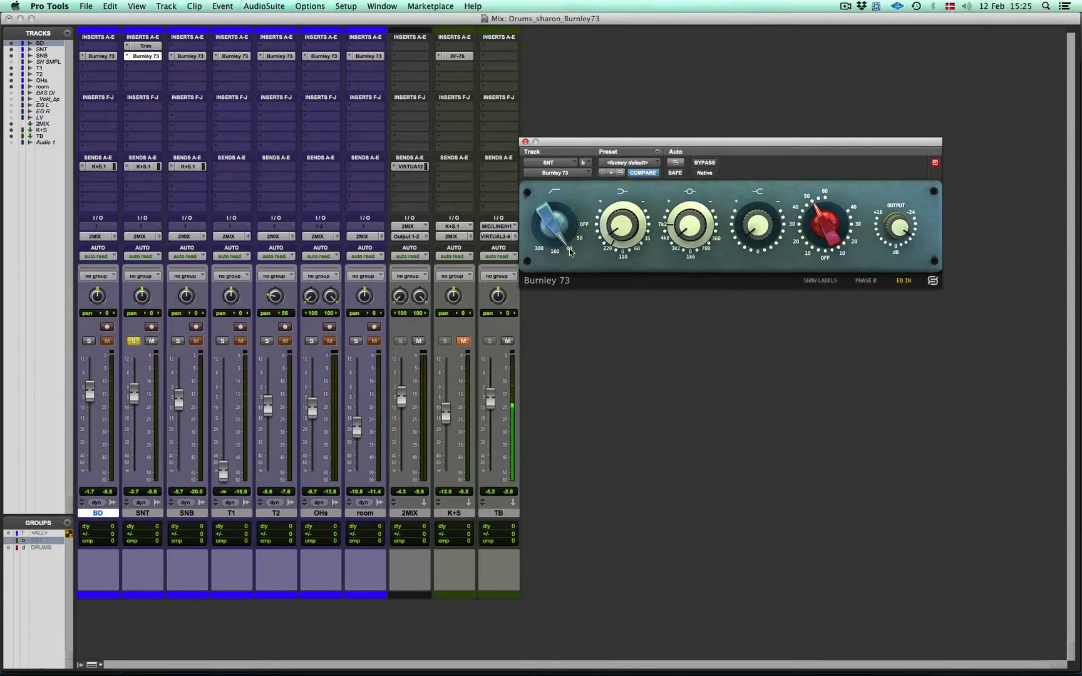
drag(576, 146, 616, 140)
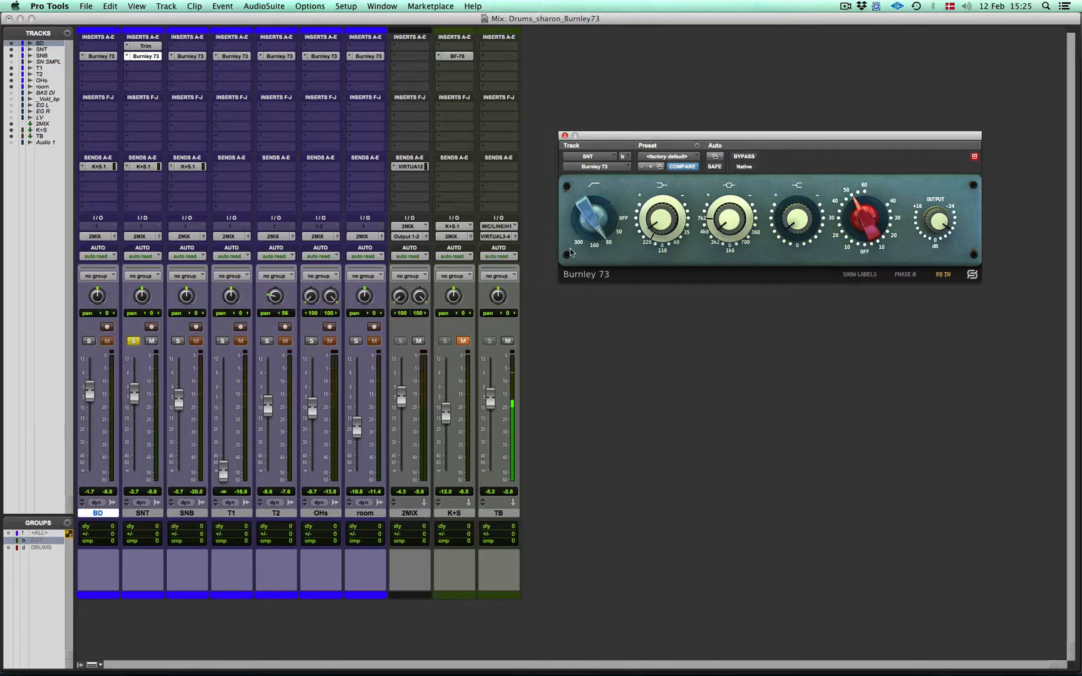
click(178, 341)
click(134, 340)
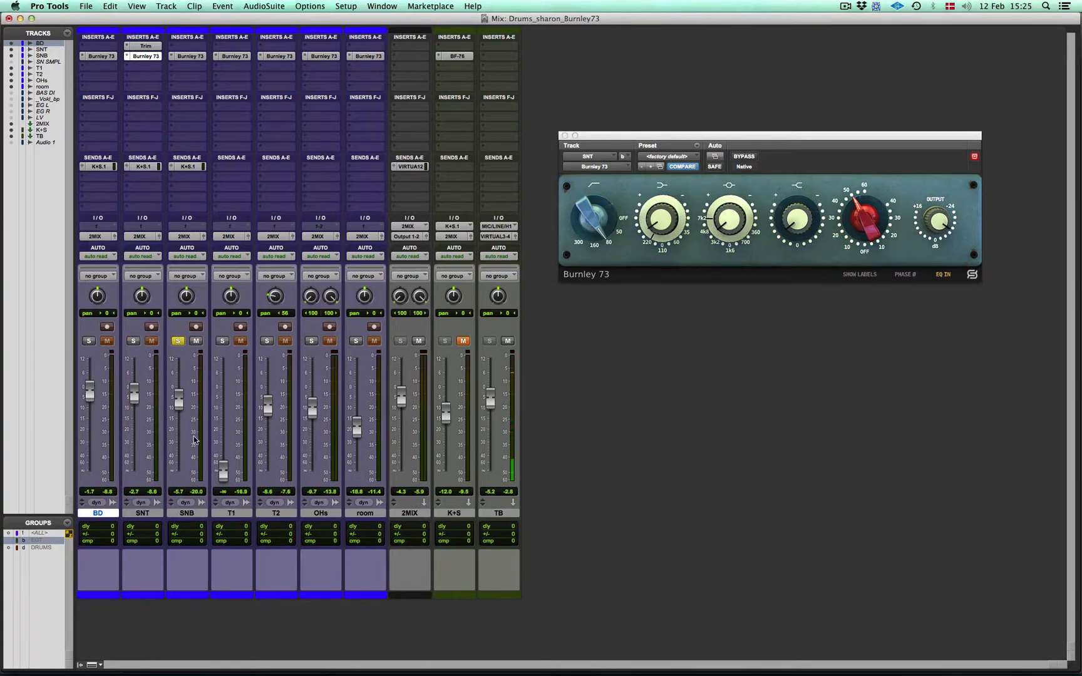
click(191, 57)
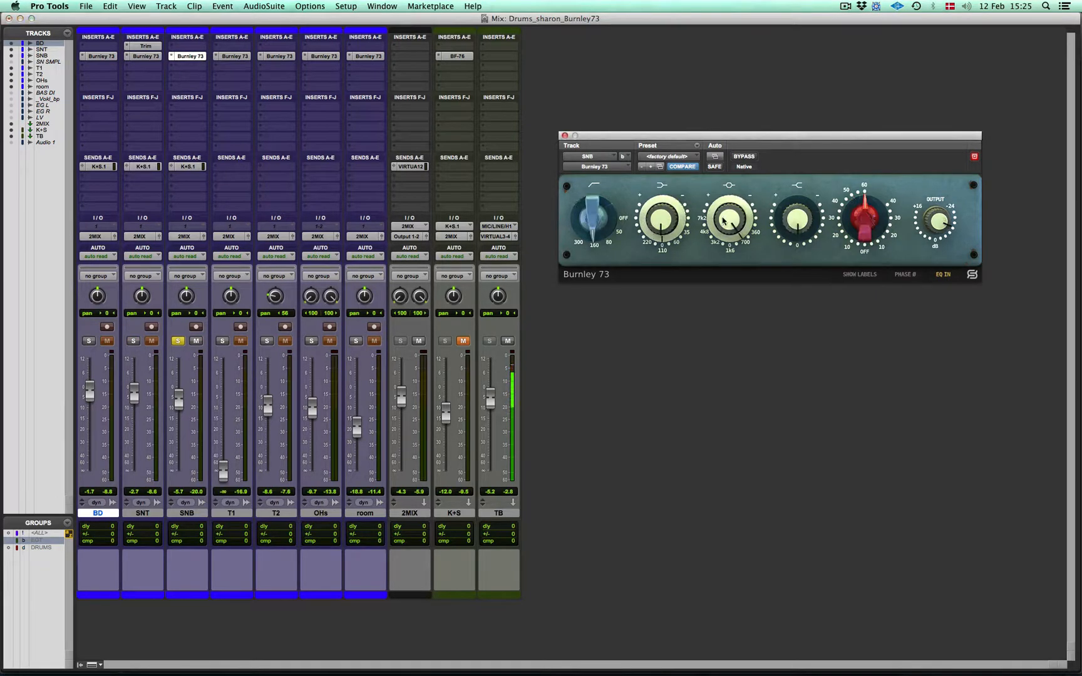
click(744, 157)
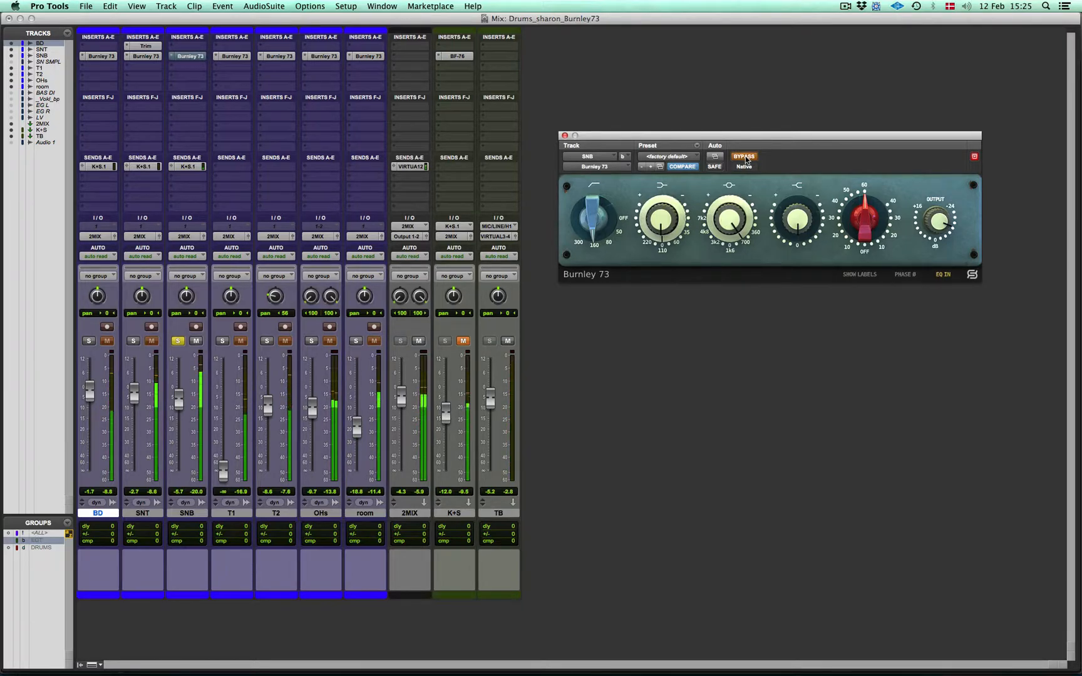
click(745, 157)
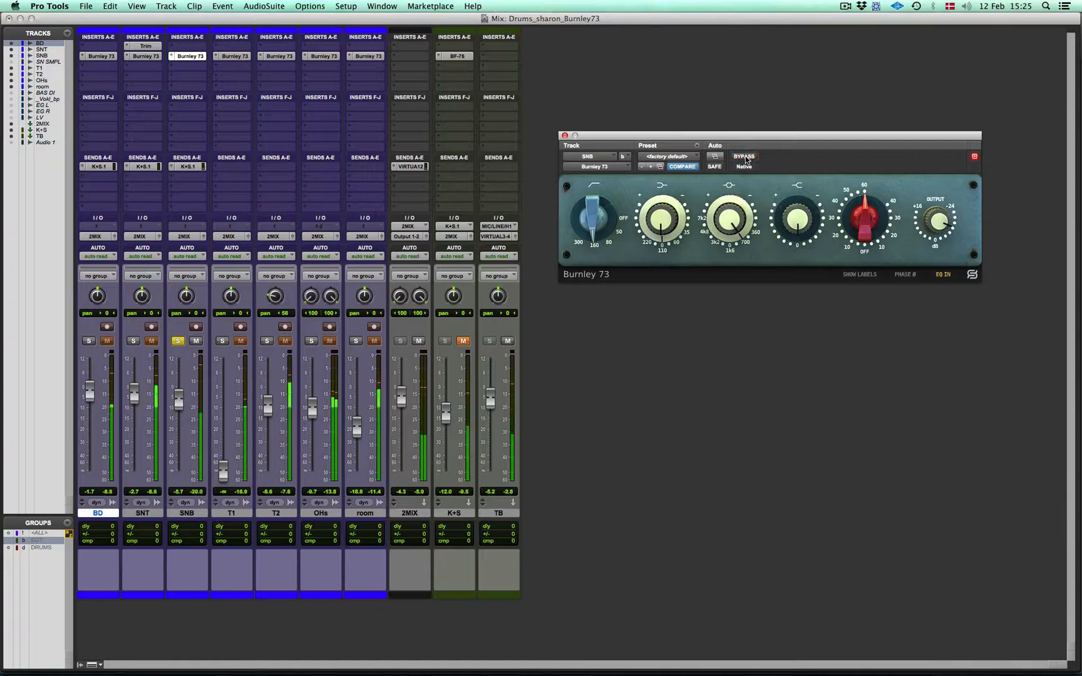
Step: Recheck the soloed SNB sound with its Burnley 73 bypassed and active, and close the plug-in
click(744, 157)
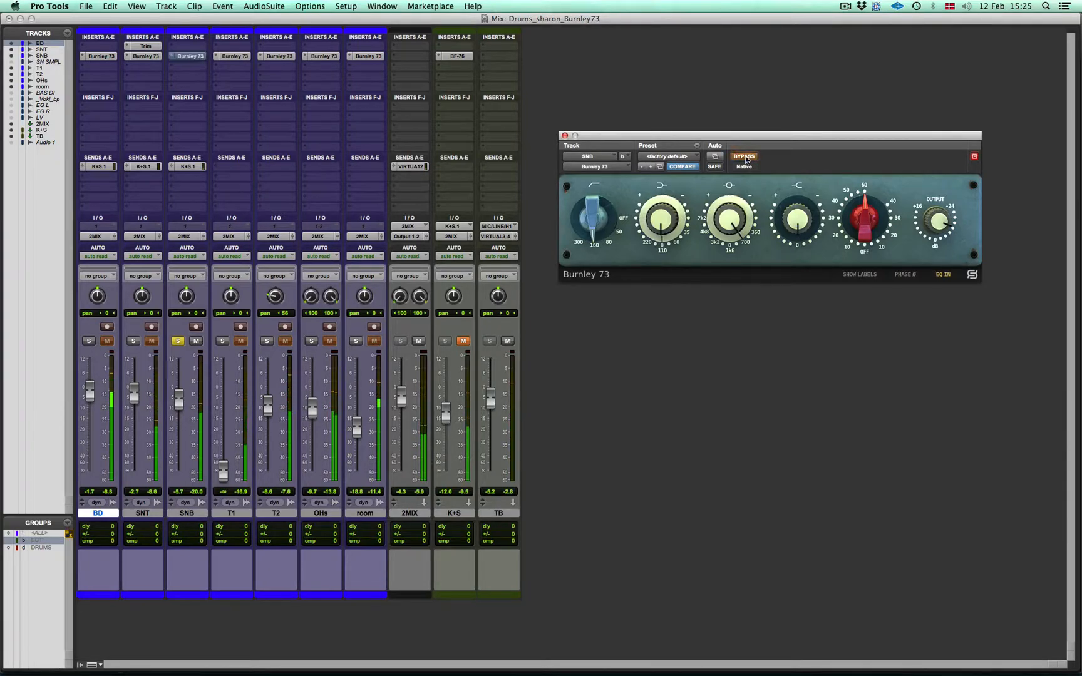
click(744, 157)
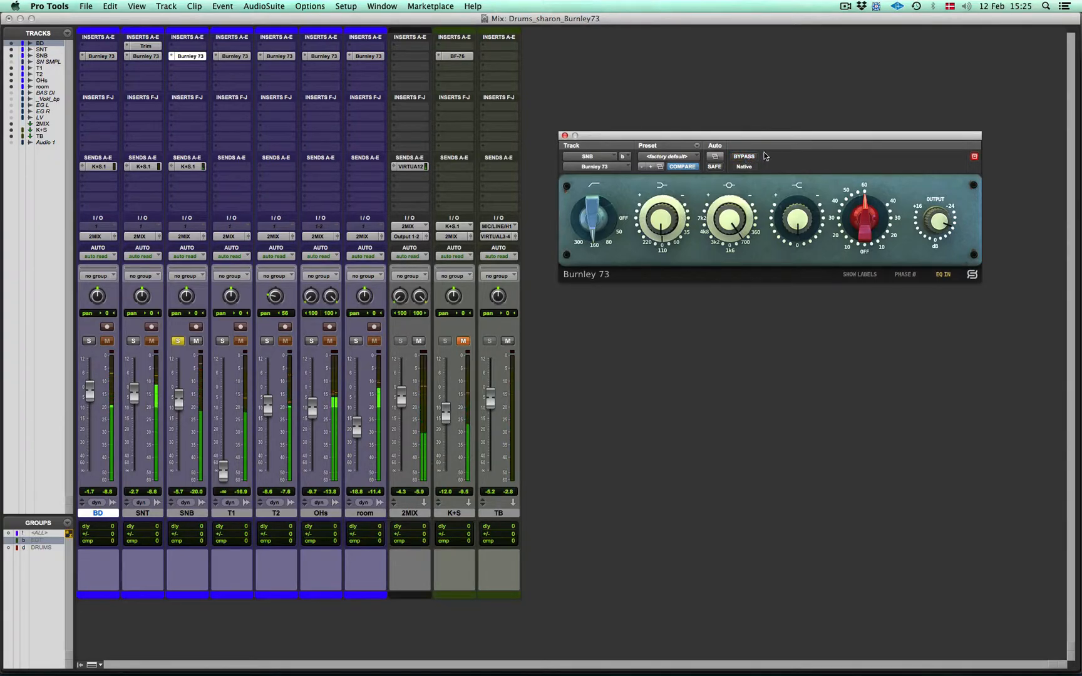
click(565, 136)
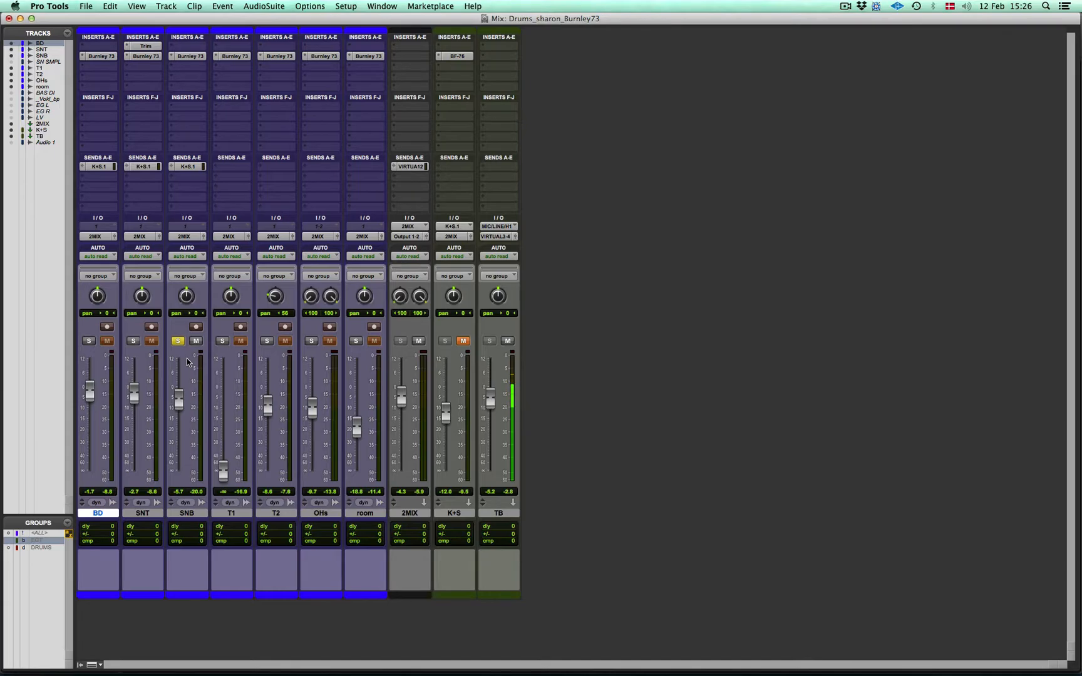
Step: Solo T2 in place of SNB and compare its sound with its Burnley 73 bypassed and active
click(177, 341)
click(267, 341)
click(276, 56)
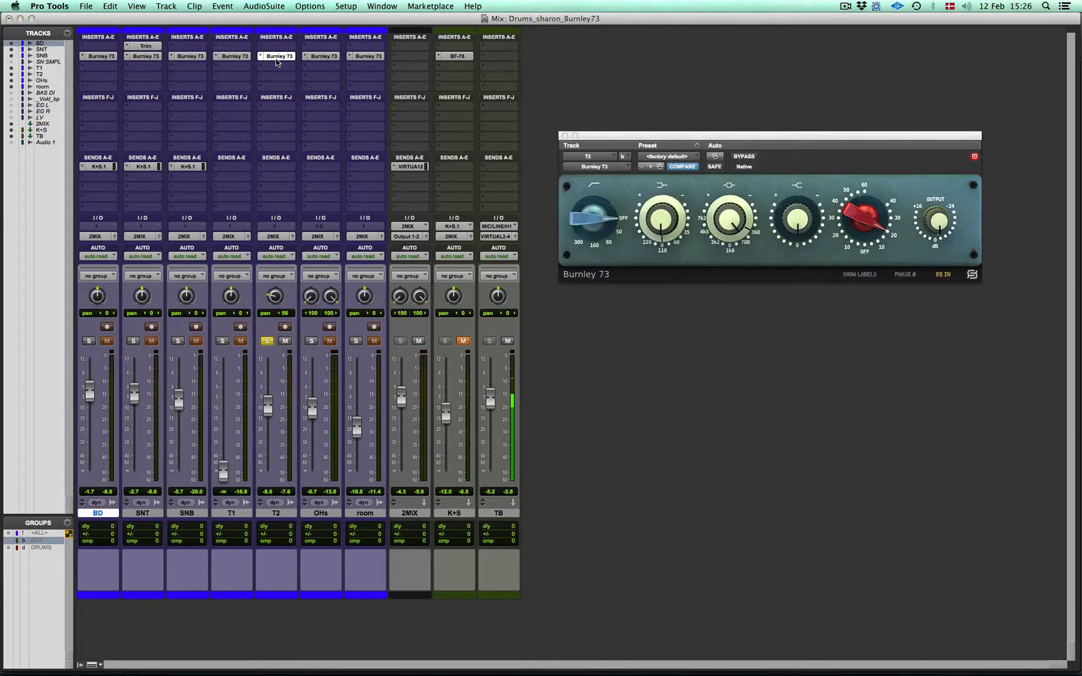
click(745, 157)
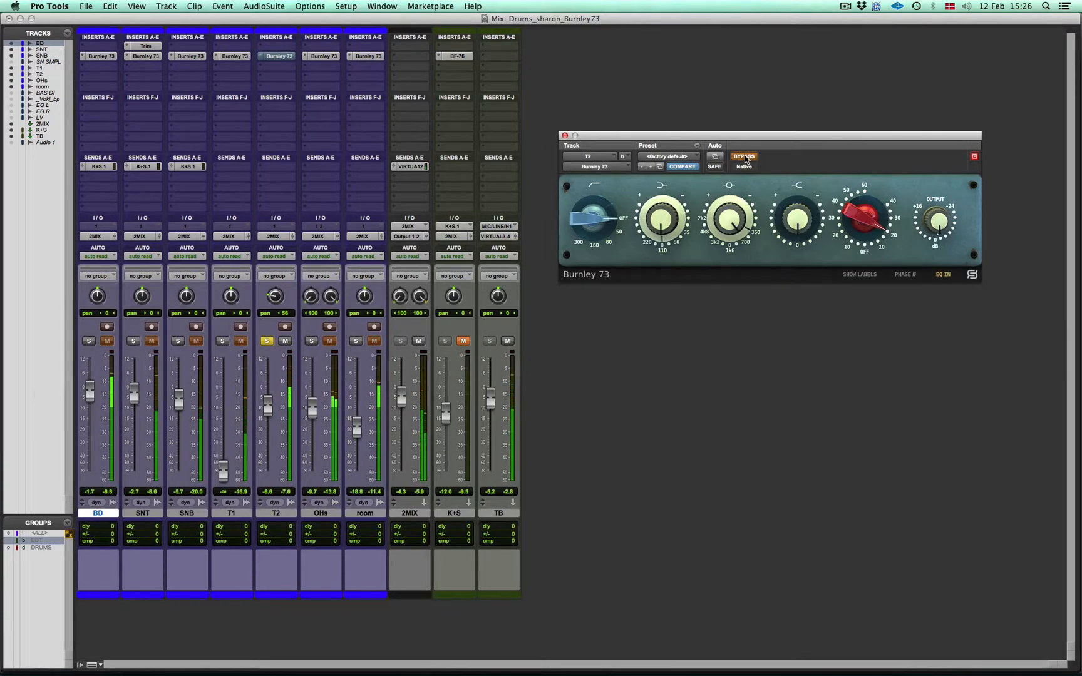
click(745, 157)
key(space)
Step: Audition the mid and high bands and adjust the red drive knob in T2's Burnley 73, checking the result against bypass
drag(732, 217, 725, 122)
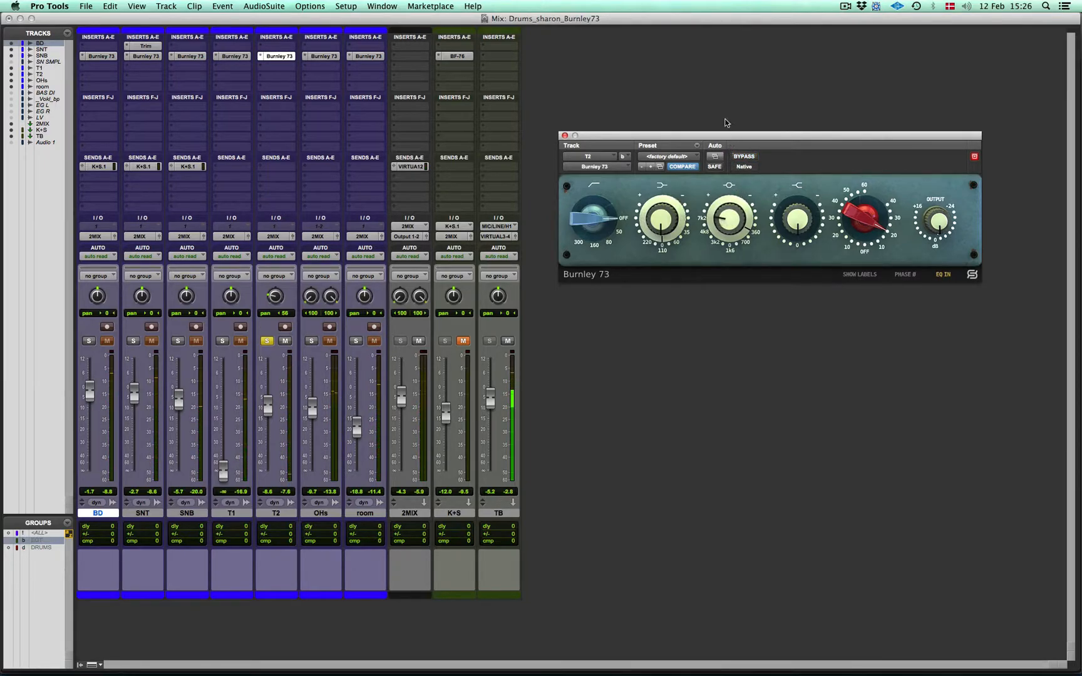
key(space)
drag(729, 221, 727, 330)
drag(787, 226, 790, 278)
mouse_move(843, 210)
mouse_down()
mouse_move(850, 196)
mouse_move(860, 216)
mouse_up()
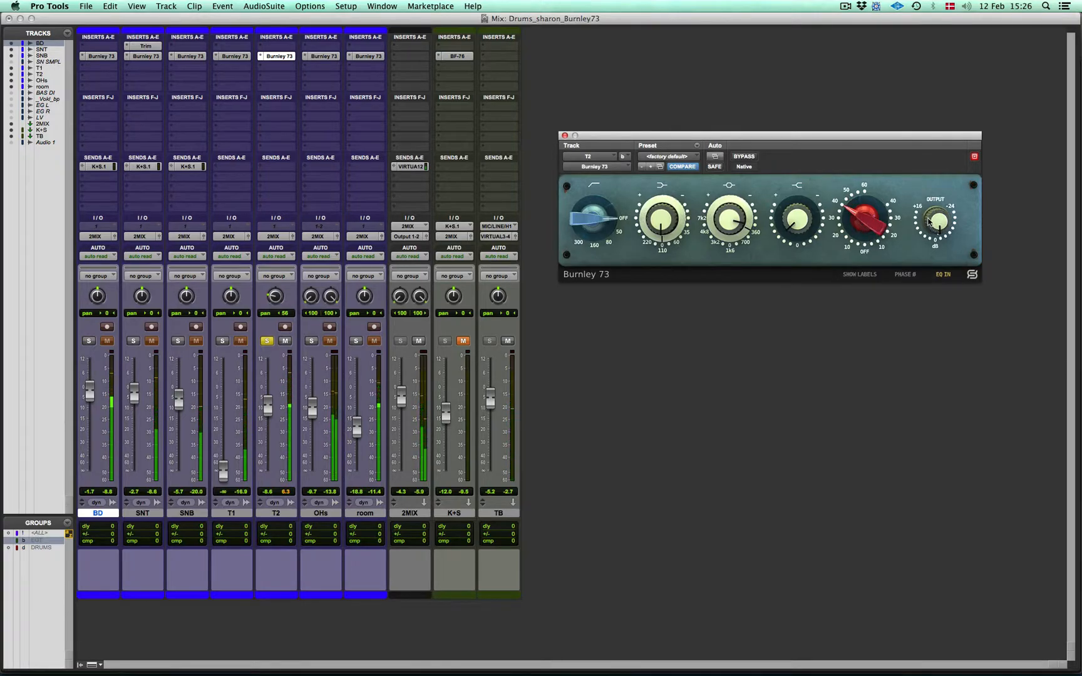
click(749, 158)
click(749, 158)
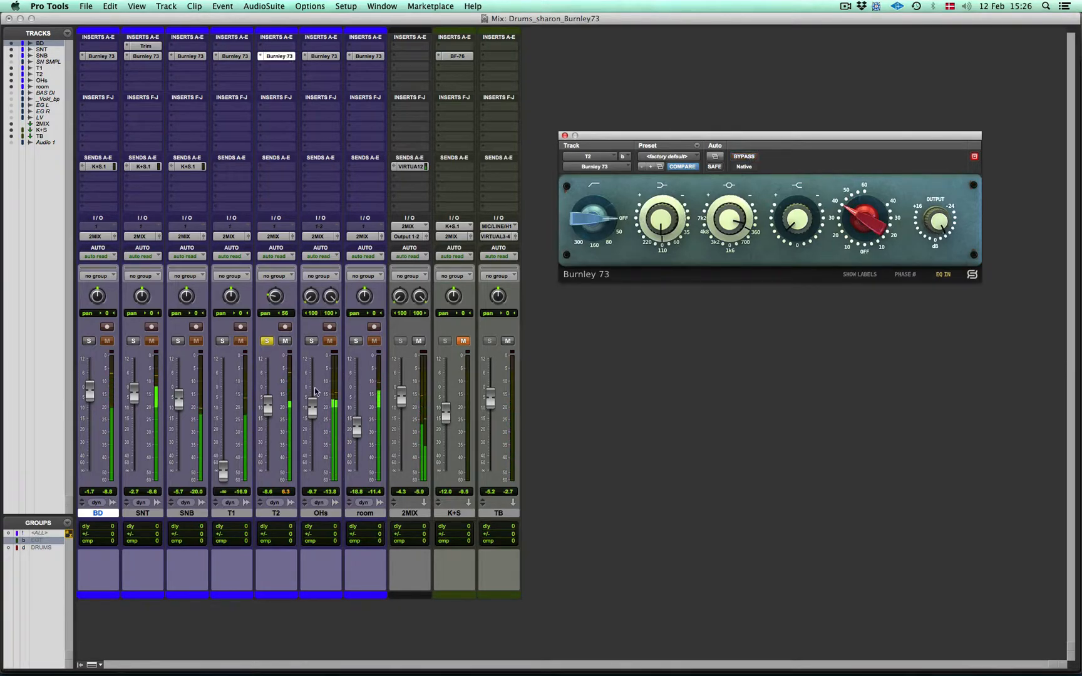
Step: Solo OHs in place of T2 and compare its sound with its Burnley 73 bypassed and active
click(268, 341)
click(311, 340)
click(320, 56)
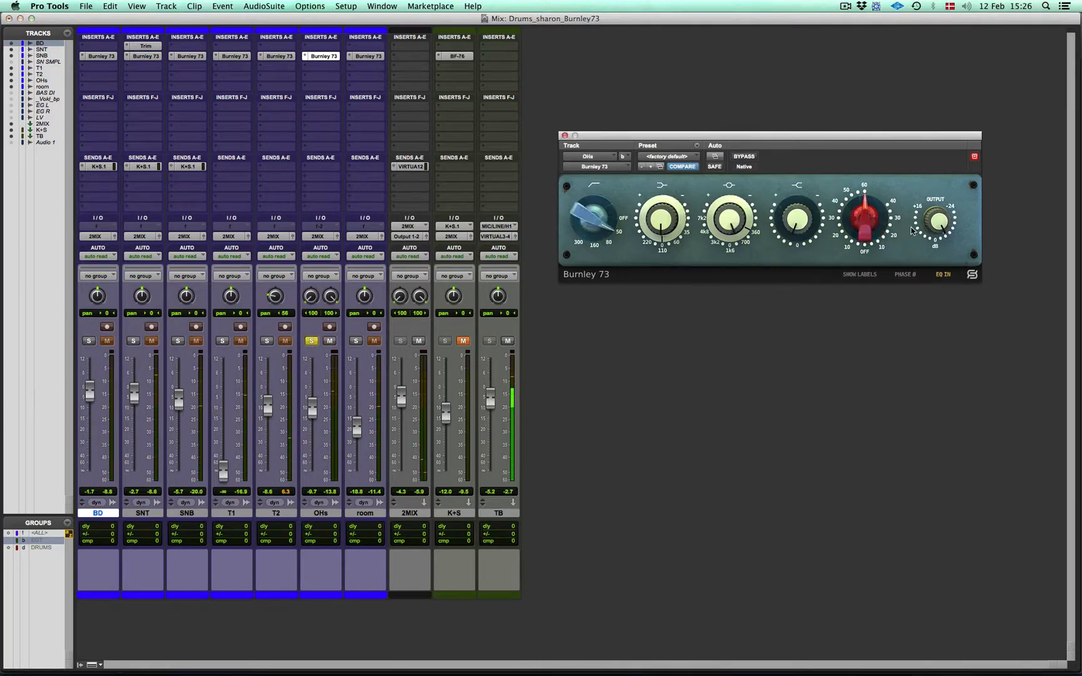
click(743, 158)
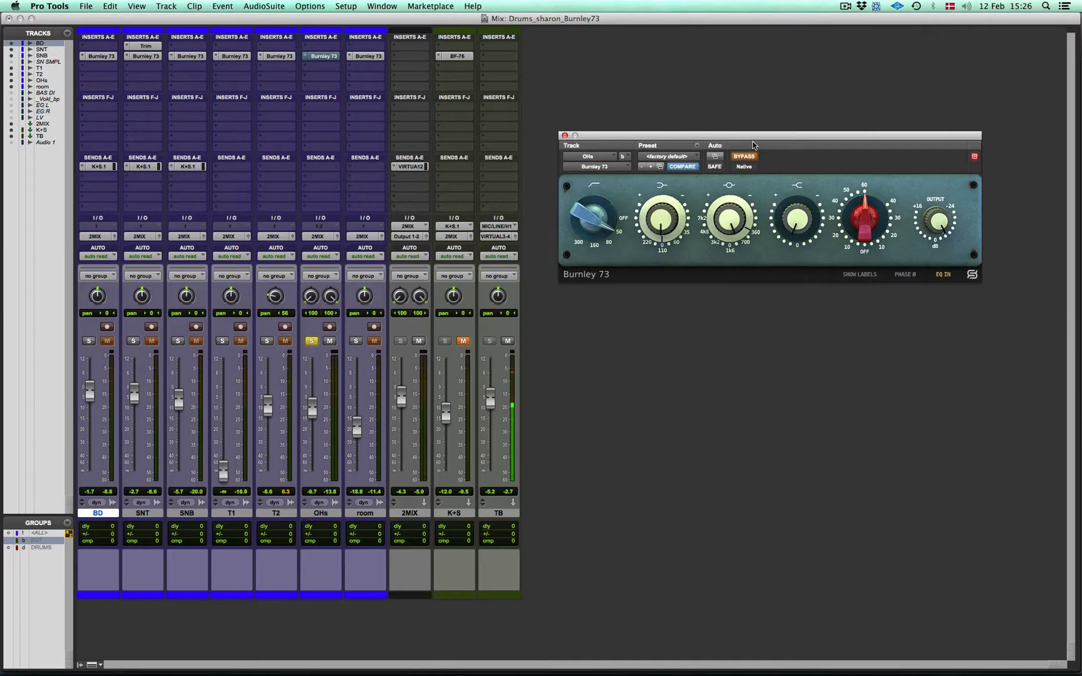
drag(753, 139, 754, 154)
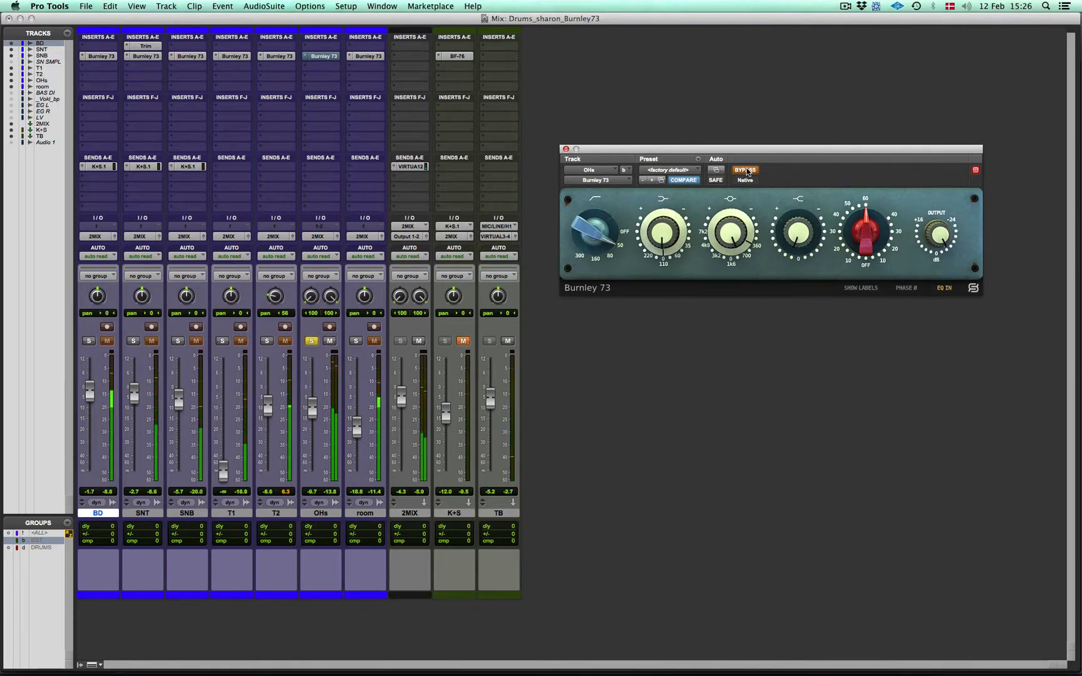
click(747, 171)
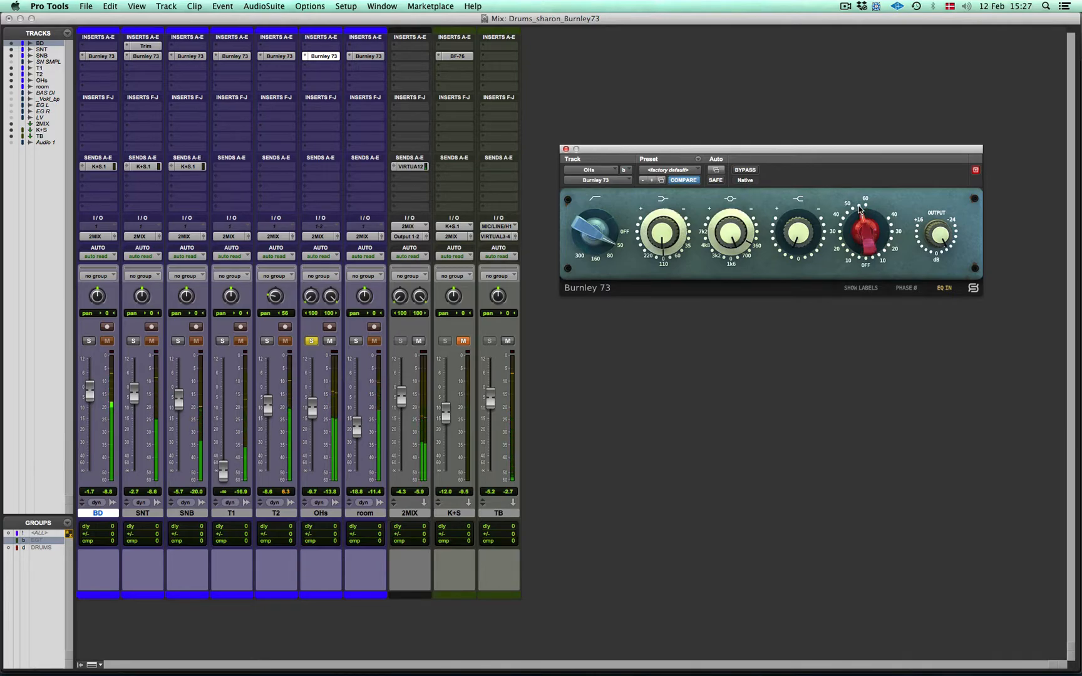
Step: Set the red drive knob in the OHs Burnley 73 to about 50 and fine-tune its high-band gain
drag(856, 211, 853, 213)
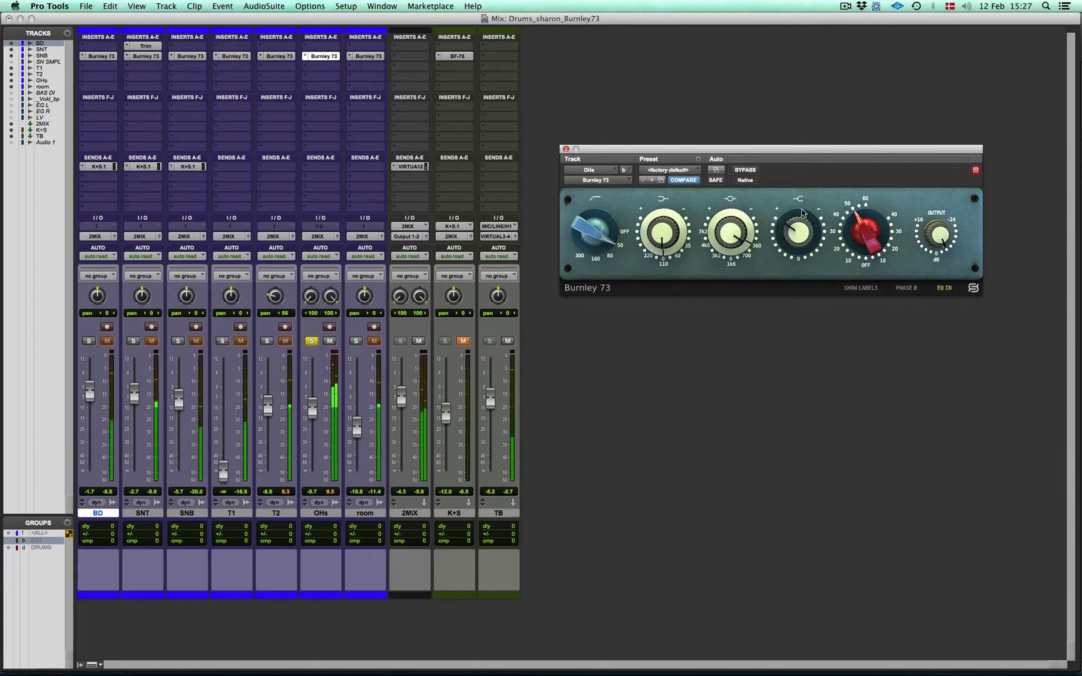
drag(799, 236, 797, 294)
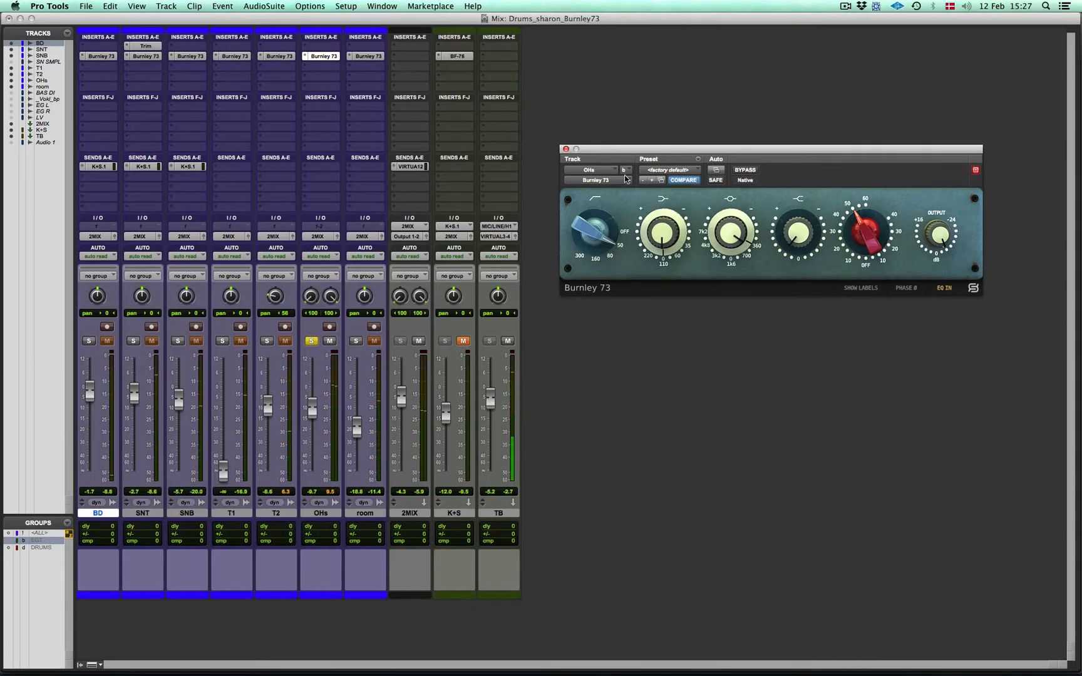
click(566, 149)
Step: Solo only the room track, compare its Burnley 73 bypassed and active, and fine-adjust its fader
alt+click(354, 341)
click(354, 341)
click(367, 57)
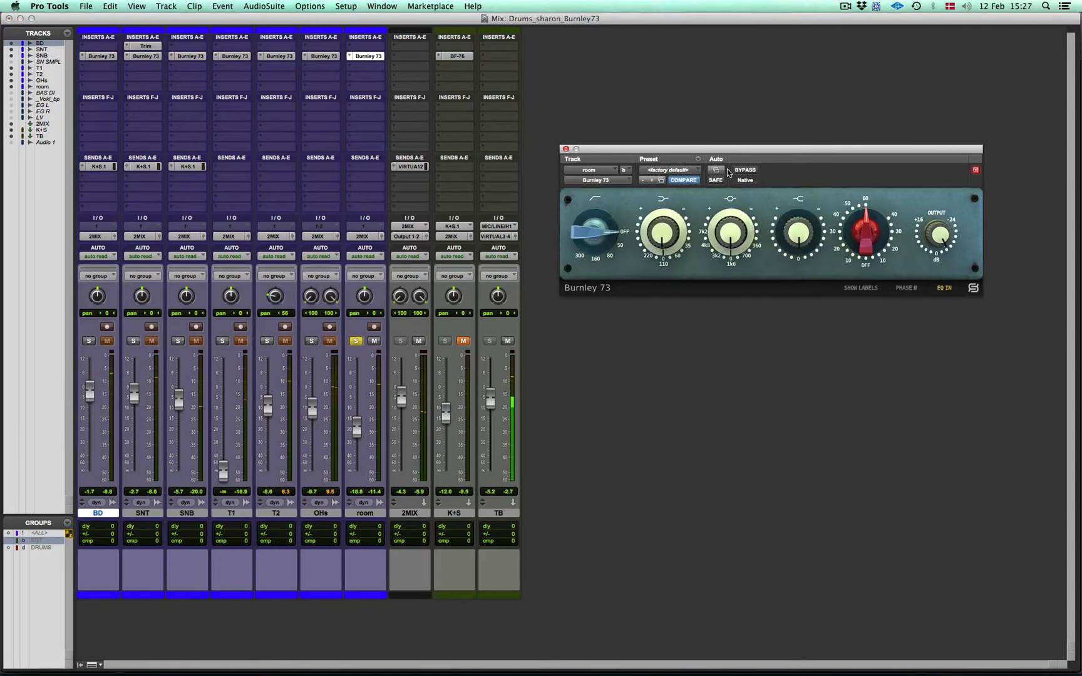
click(744, 170)
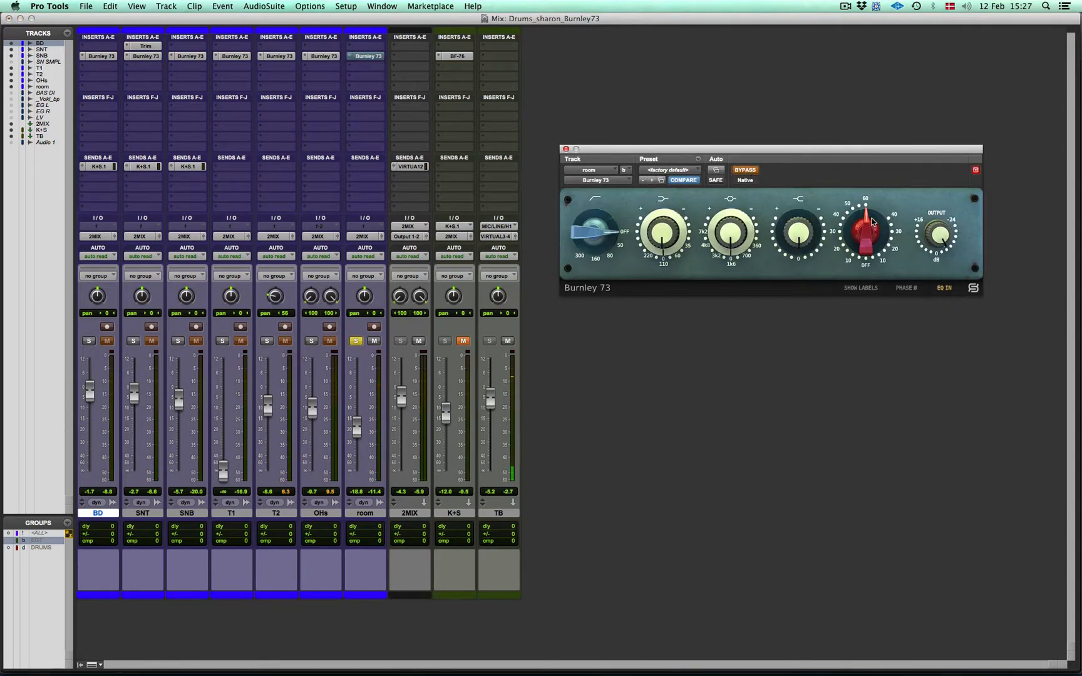
click(746, 170)
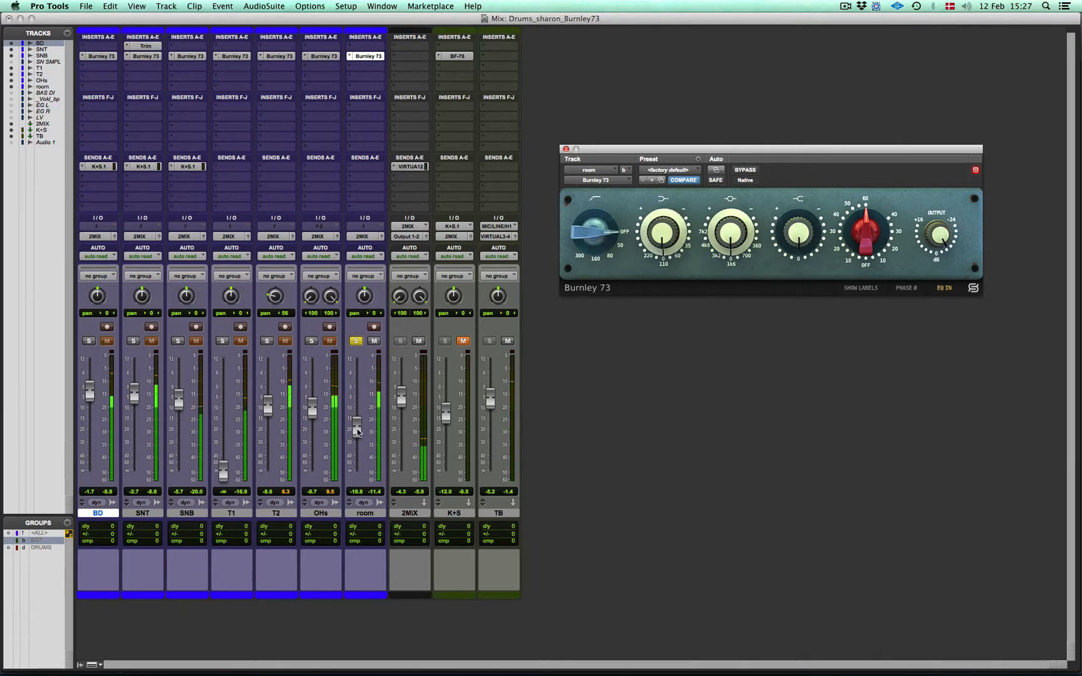
click(357, 432)
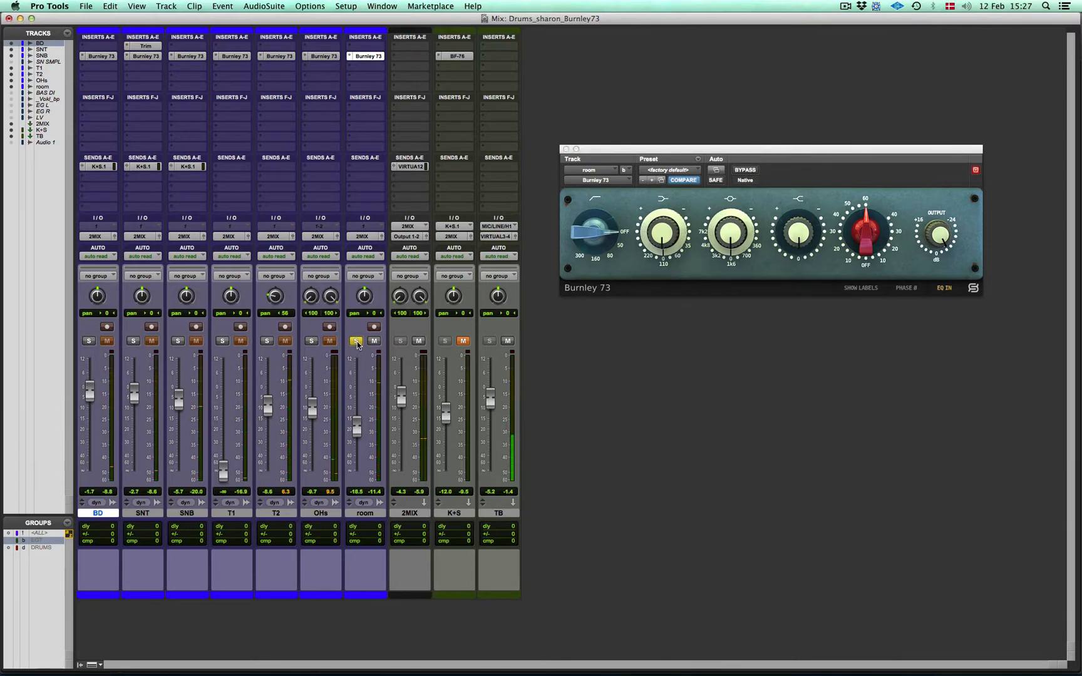
Step: Inspect the SNT send feeding the K+S track and unmute K+S
click(460, 514)
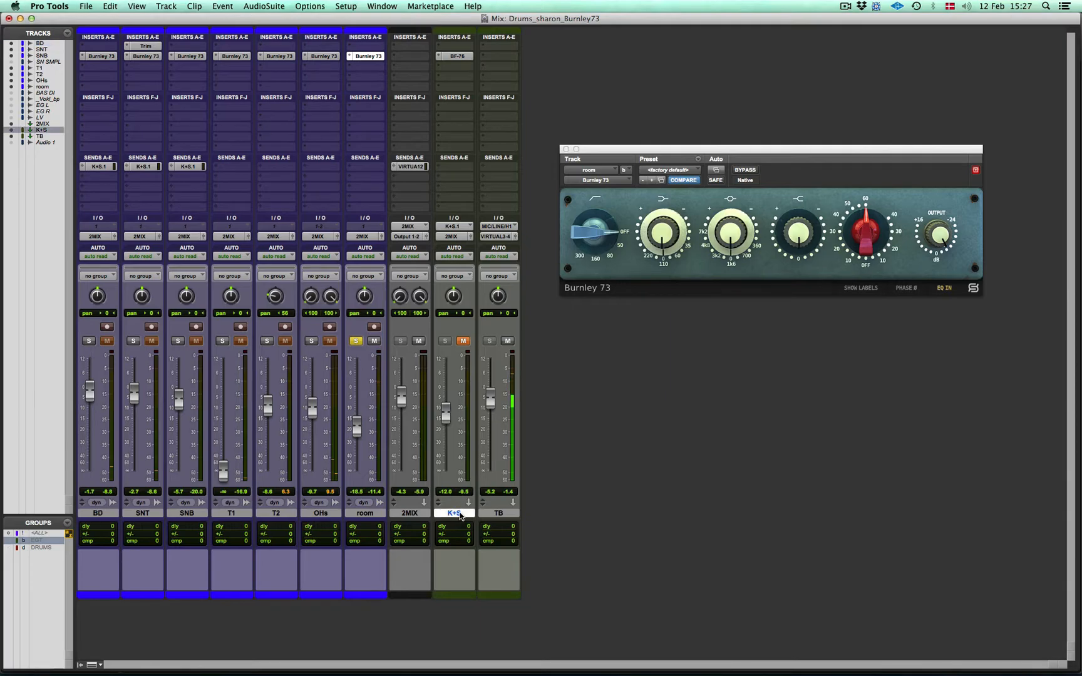
click(150, 168)
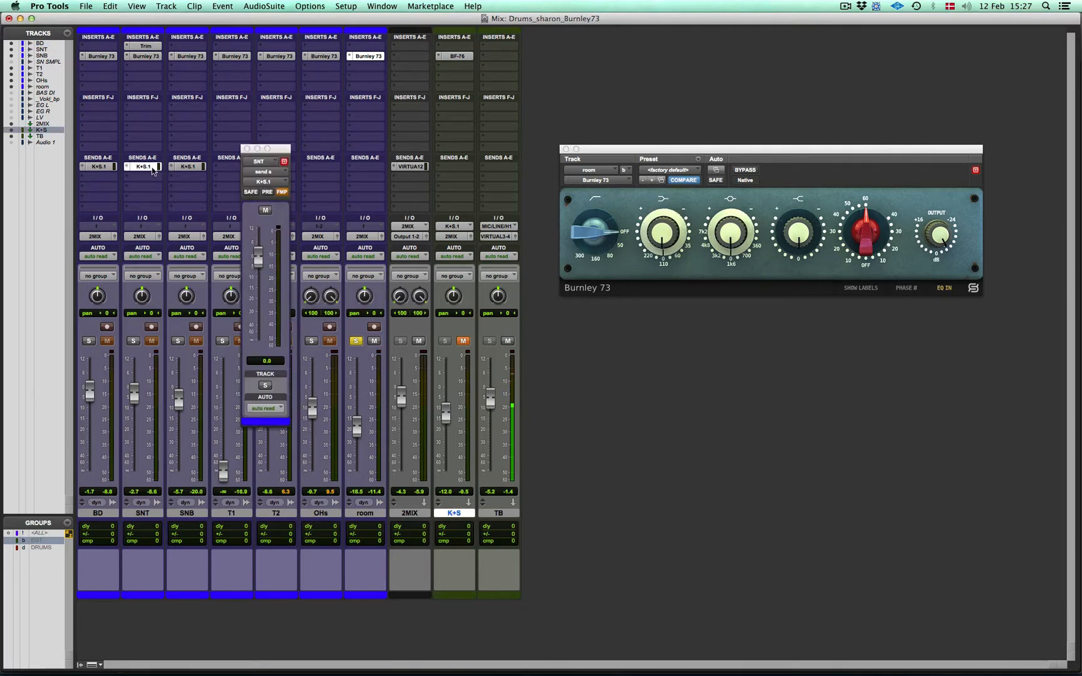
click(214, 204)
click(246, 149)
click(245, 149)
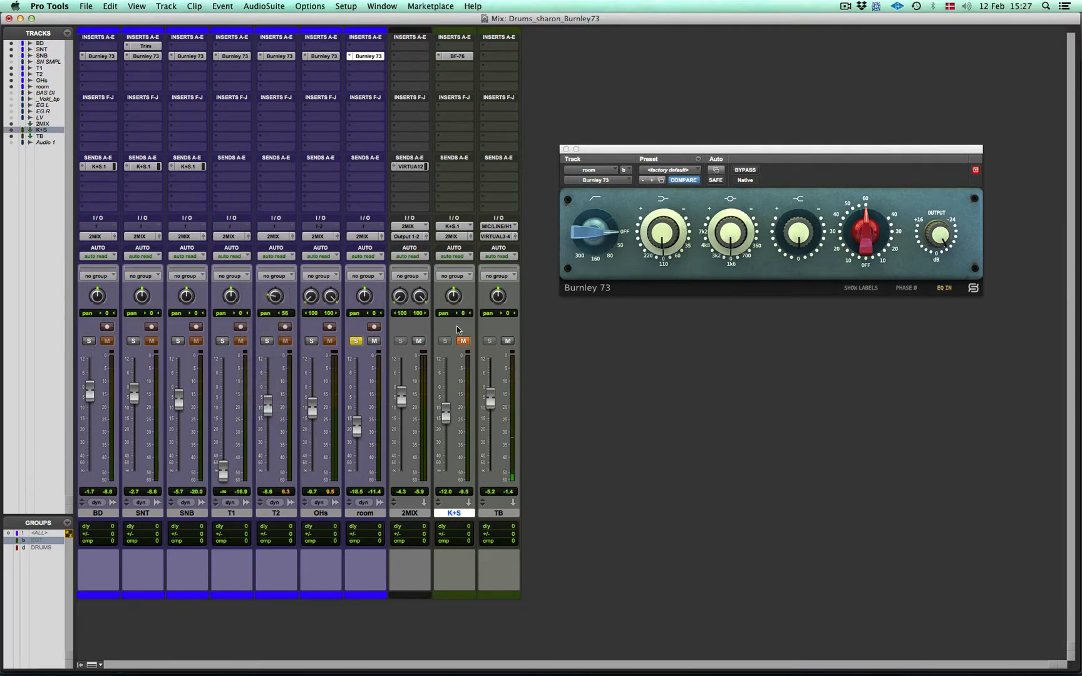
click(463, 341)
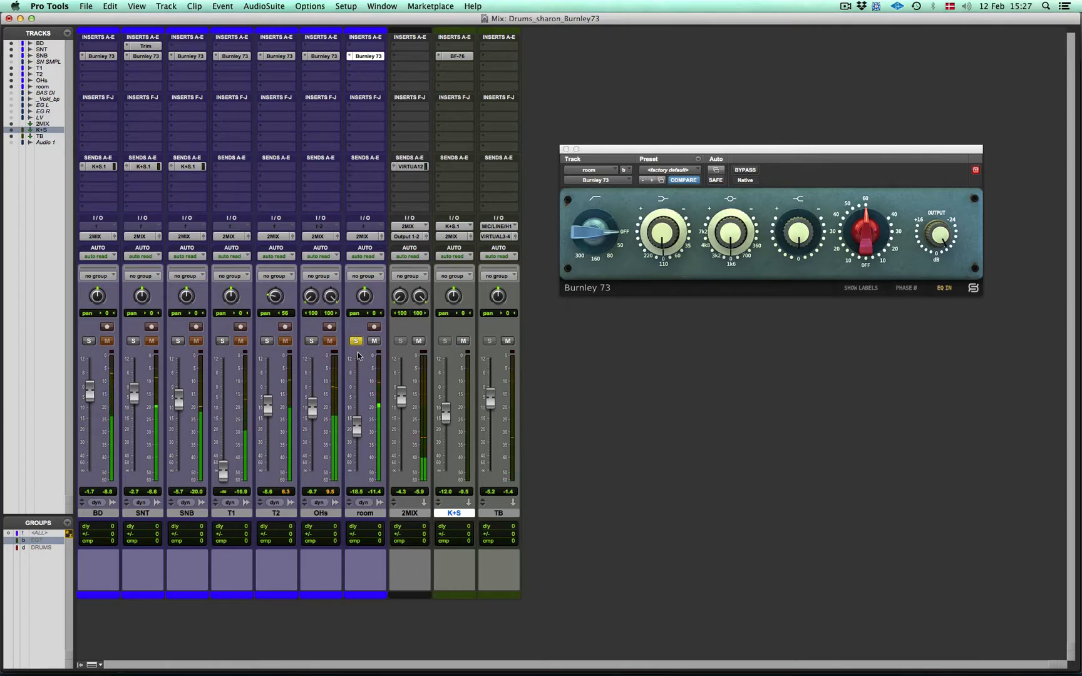
Step: Check the SNB send to K+S and clear the room solo to hear the full drum mix
click(186, 166)
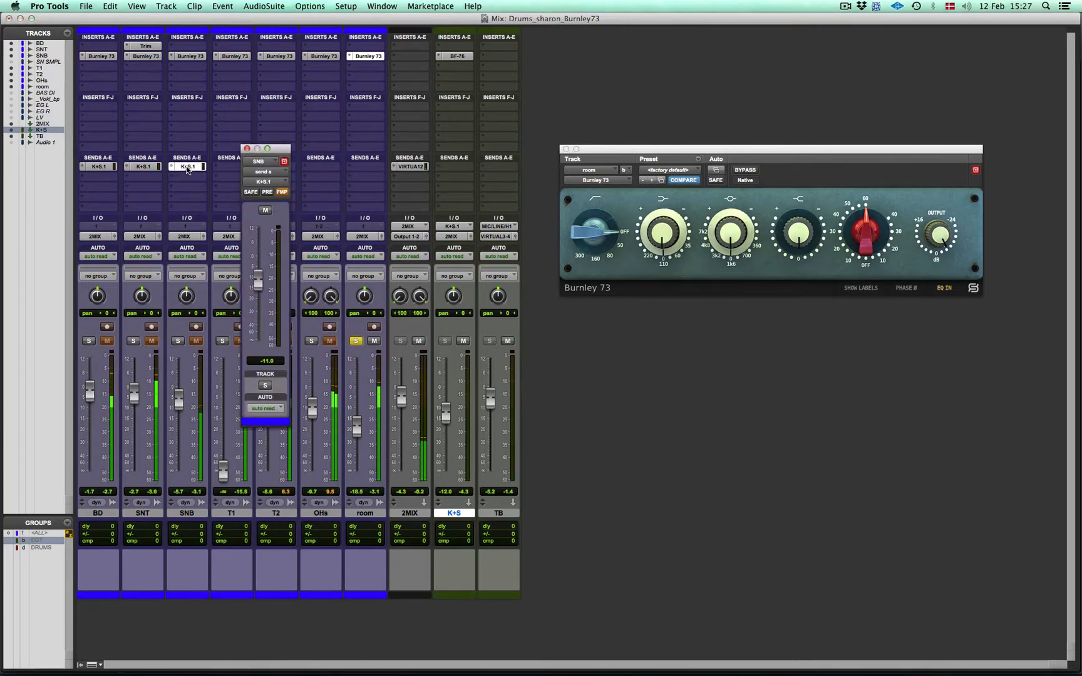
click(246, 150)
click(356, 340)
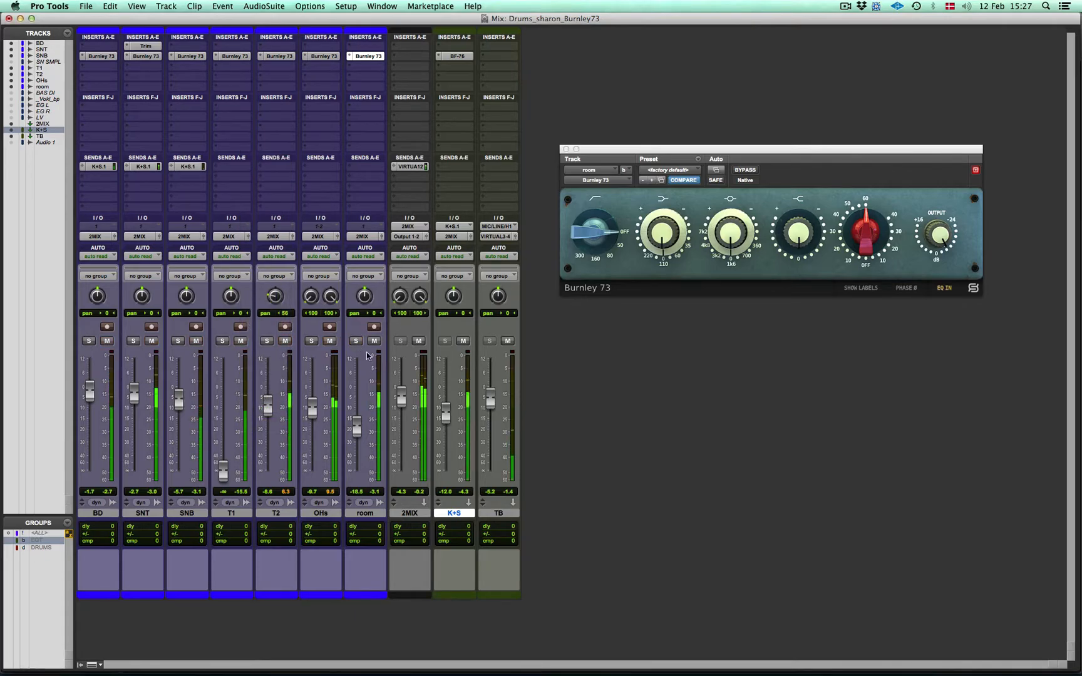
click(565, 149)
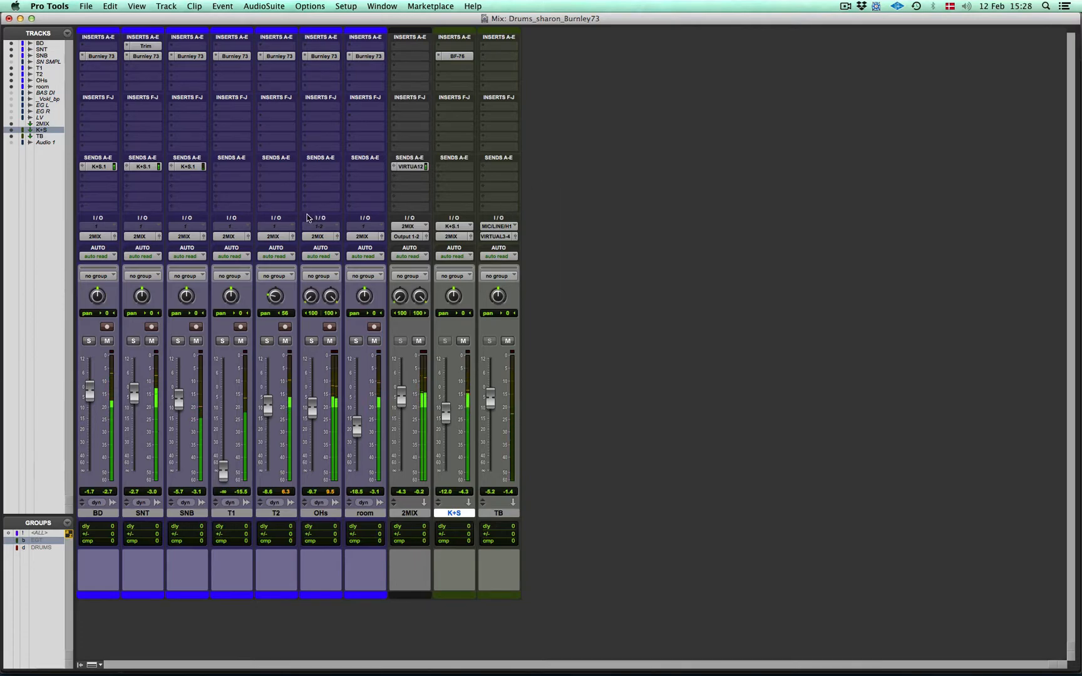
Step: Revisit the drive setting in the OHs Burnley 73 and close the plug-in
click(322, 57)
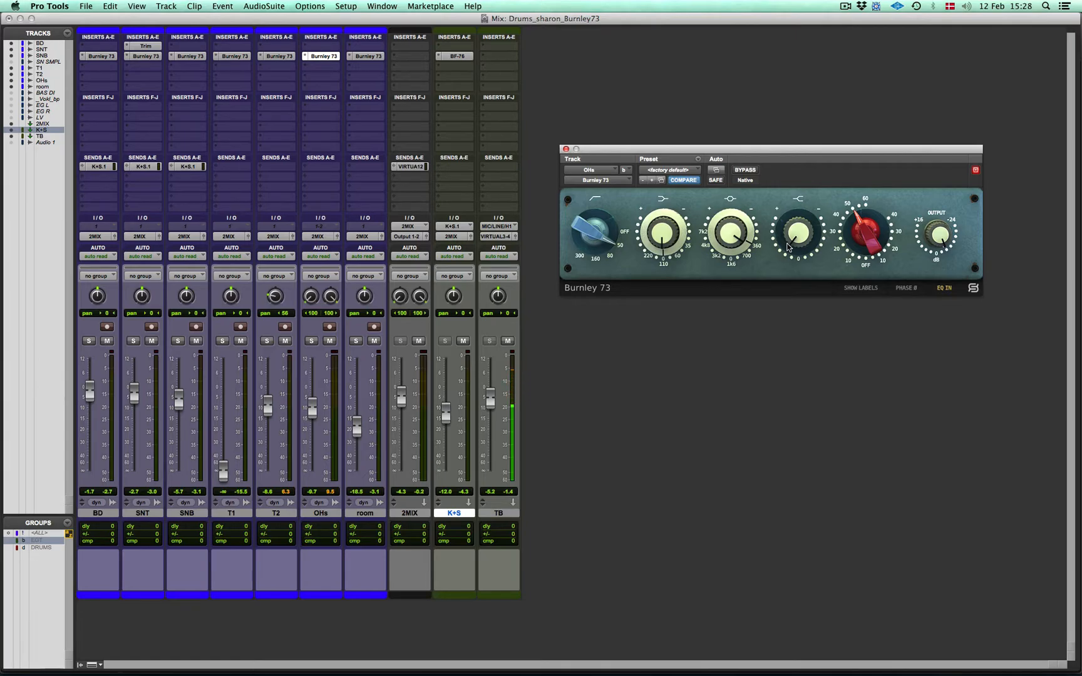
drag(864, 226, 865, 228)
click(566, 149)
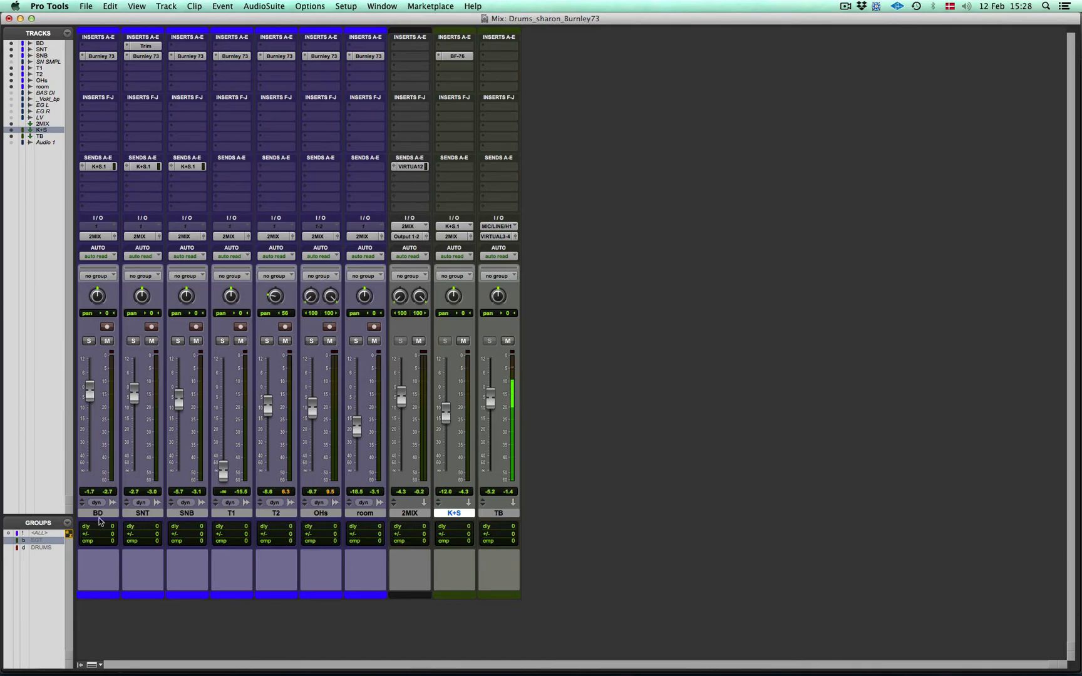
Step: Select all drum tracks from BD to room, bypass their Burnley 73 inserts together and start playback
click(98, 514)
shift+click(361, 514)
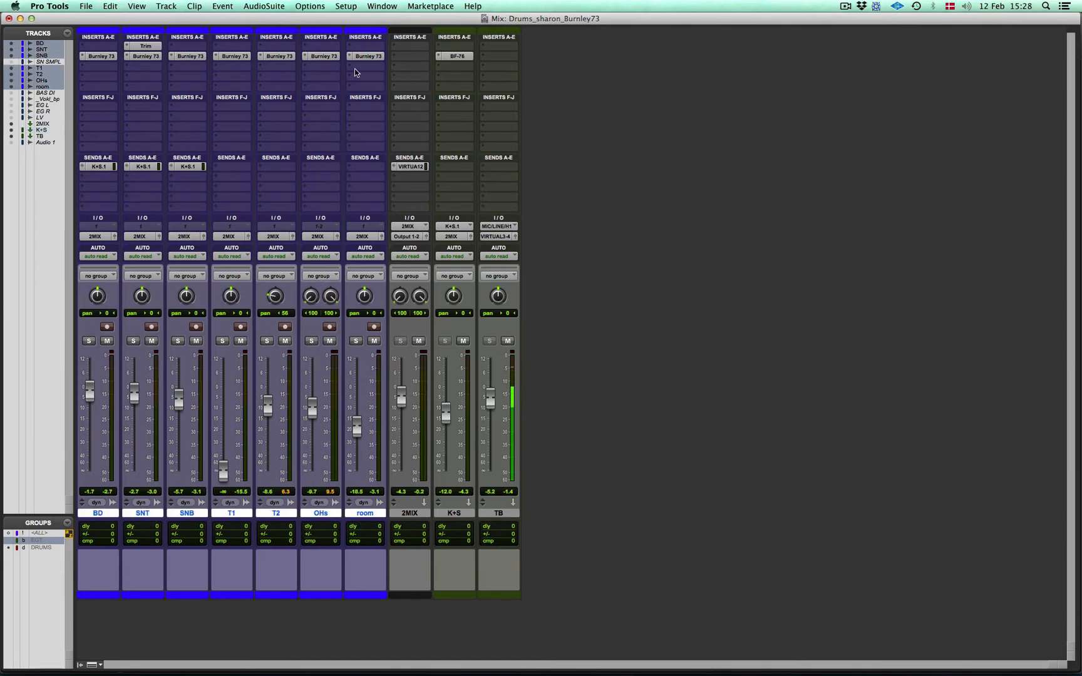
alt+shift+super+click(369, 55)
key(space)
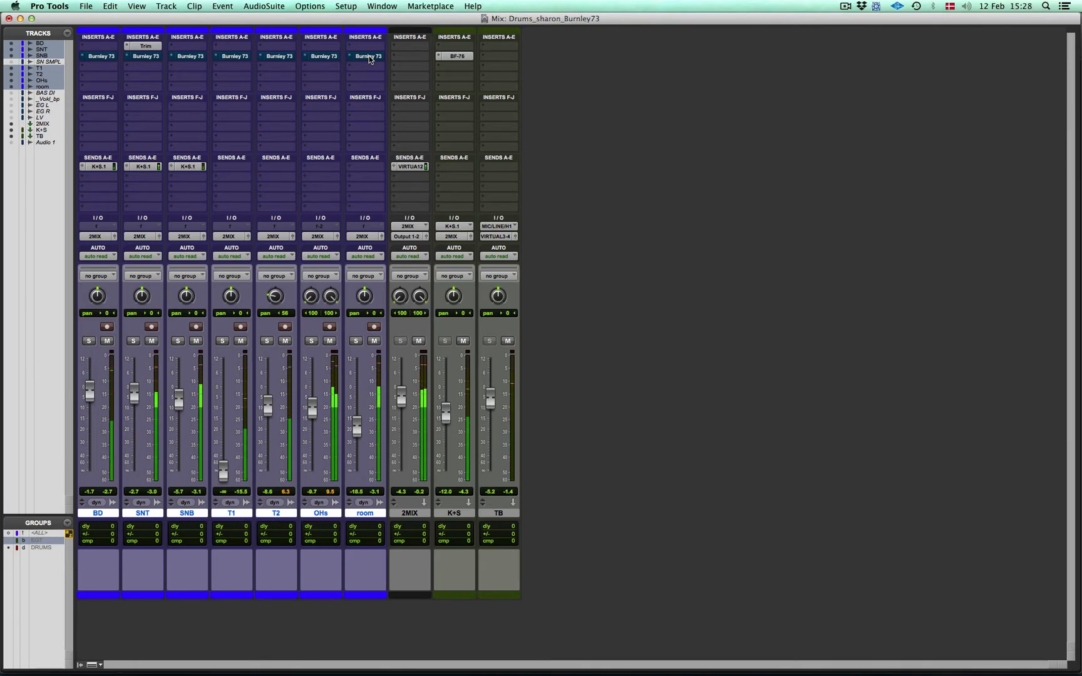
Step: Compare the full drum mix with all the Burnley 73 inserts active and bypassed together
alt+shift+super+click(369, 56)
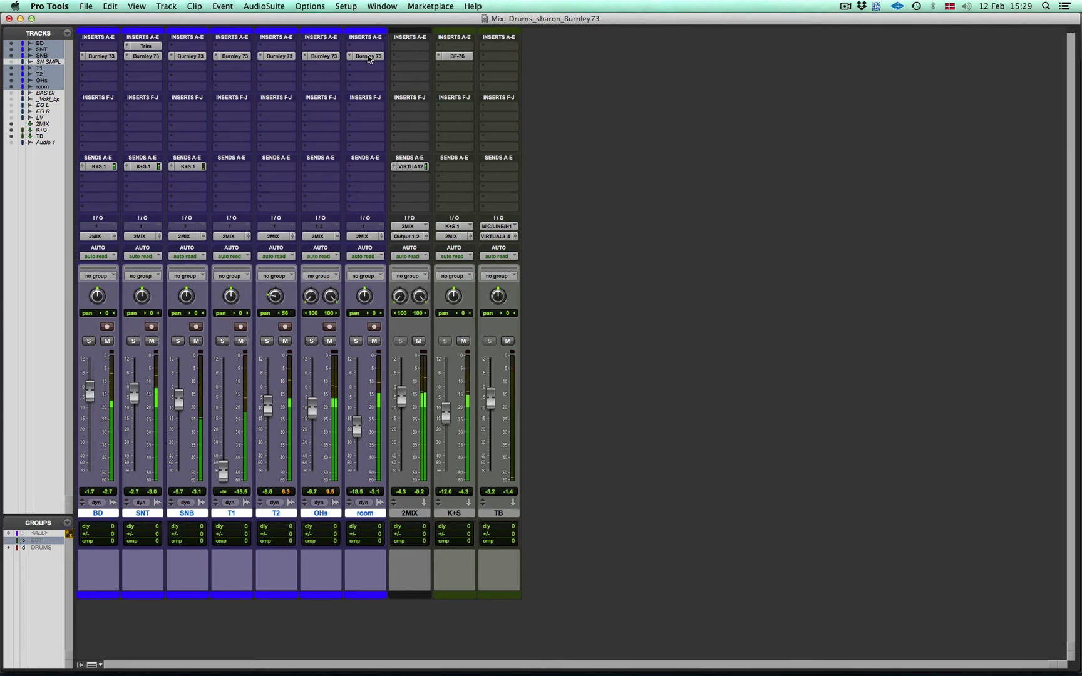
alt+super+click(368, 55)
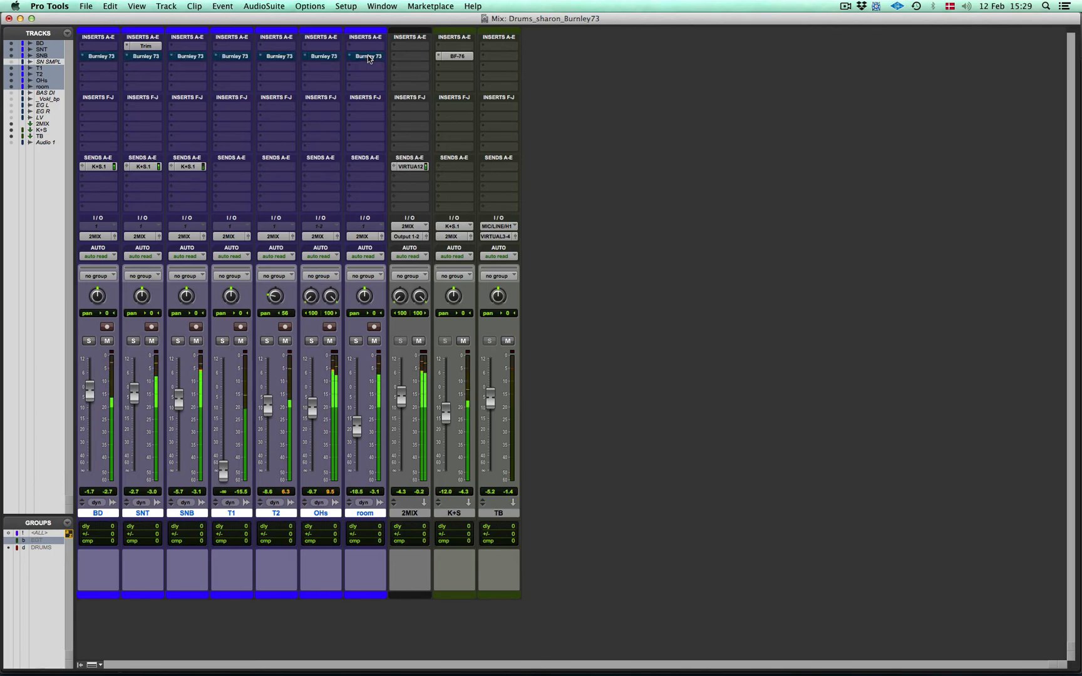
alt+super+click(367, 55)
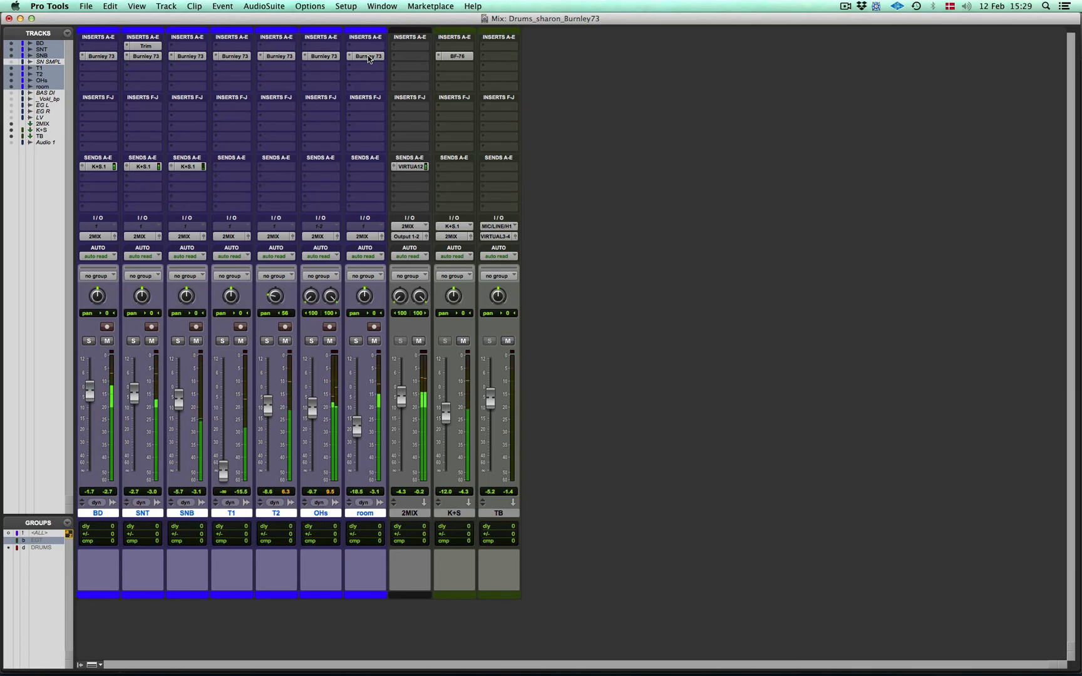
alt+super+click(367, 55)
alt+super+click(367, 55)
Step: Raise the BD fader to +0.7 dB and compare the mix again with all Burnley 73 inserts bypassed and active
drag(90, 393, 92, 389)
alt+shift+super+click(188, 59)
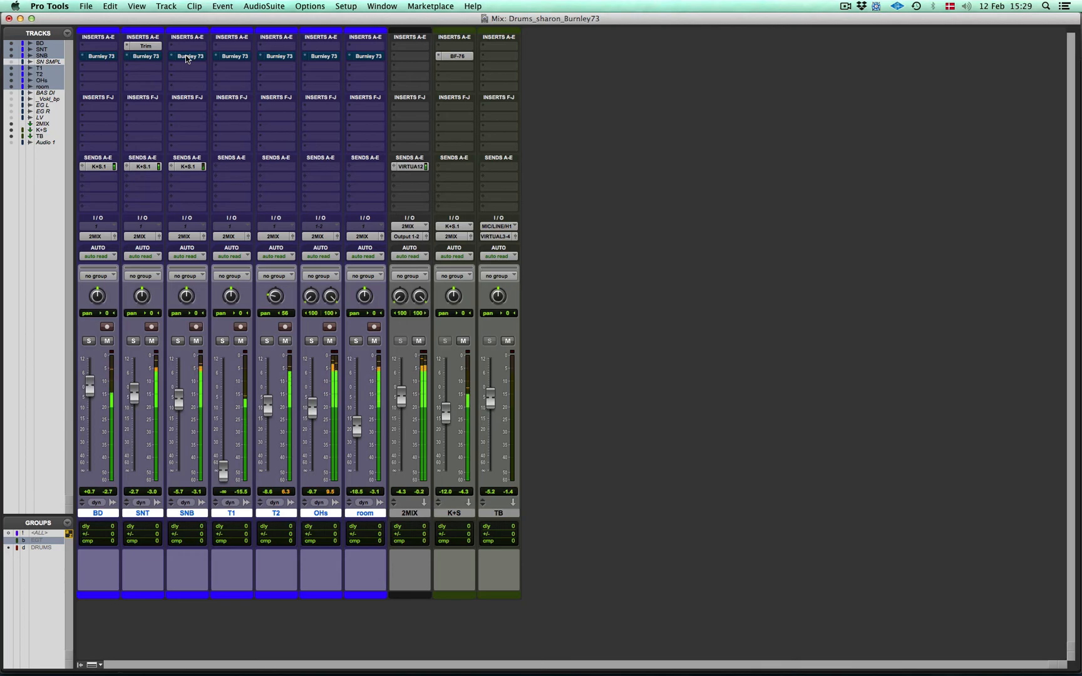
alt+shift+super+click(187, 59)
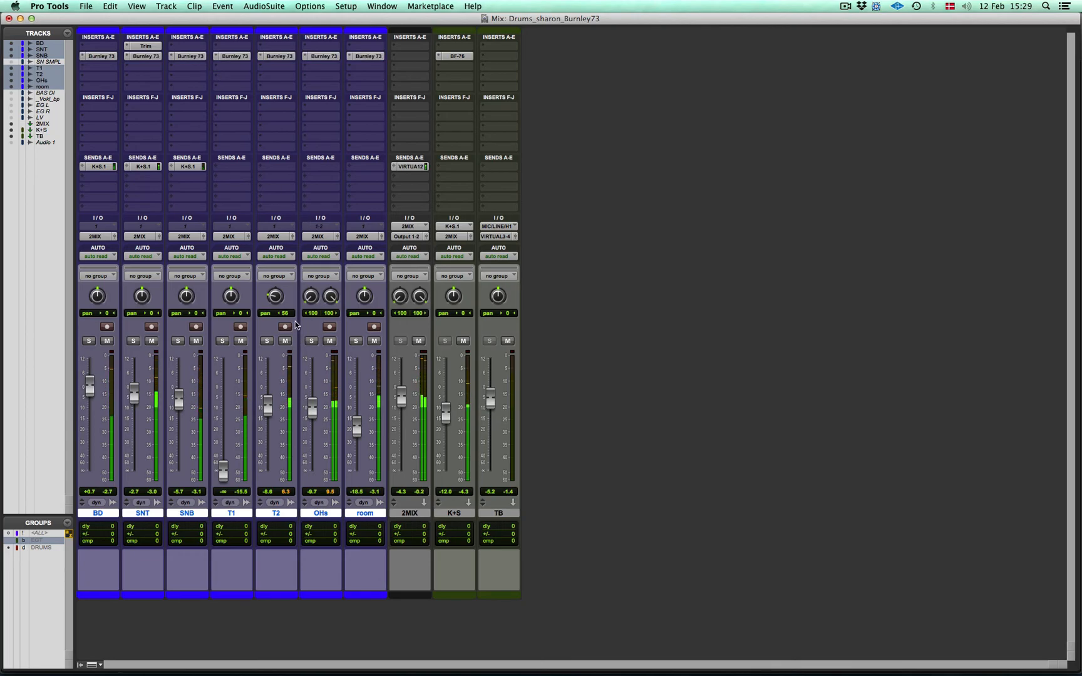